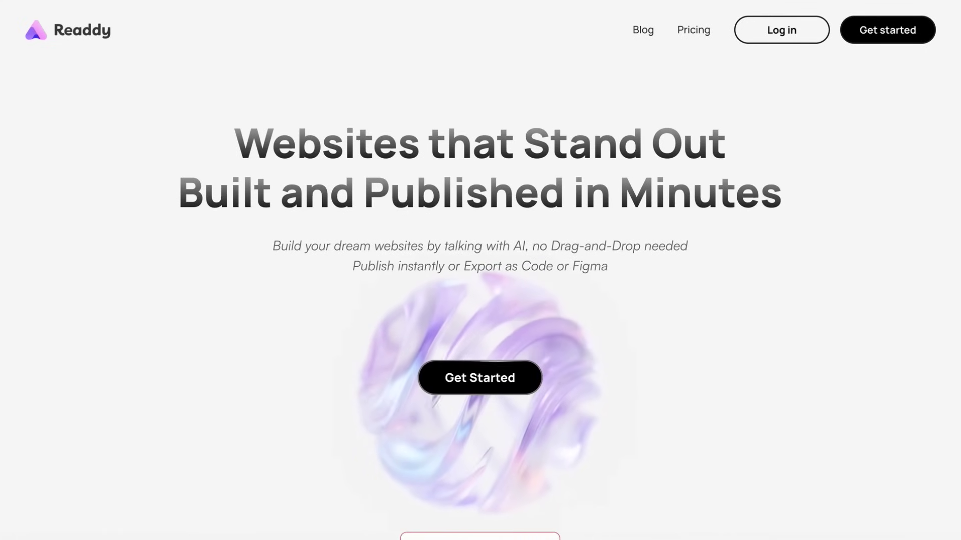
Scroll the Readdy homepage past the demo and feature cards to Readdy's Artworks.
scroll(885, 328, "down", 4)
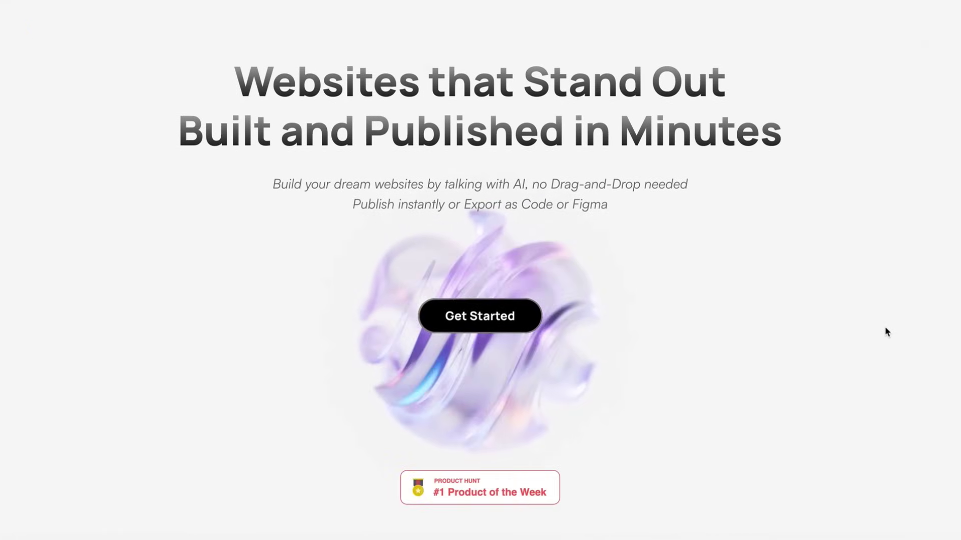
scroll(885, 328, "down", 5)
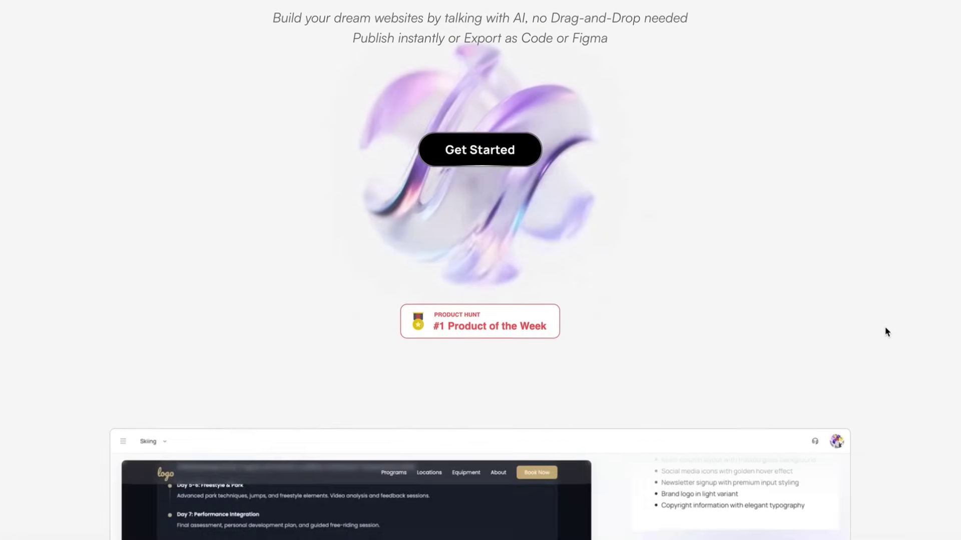
scroll(886, 331, "down", 3)
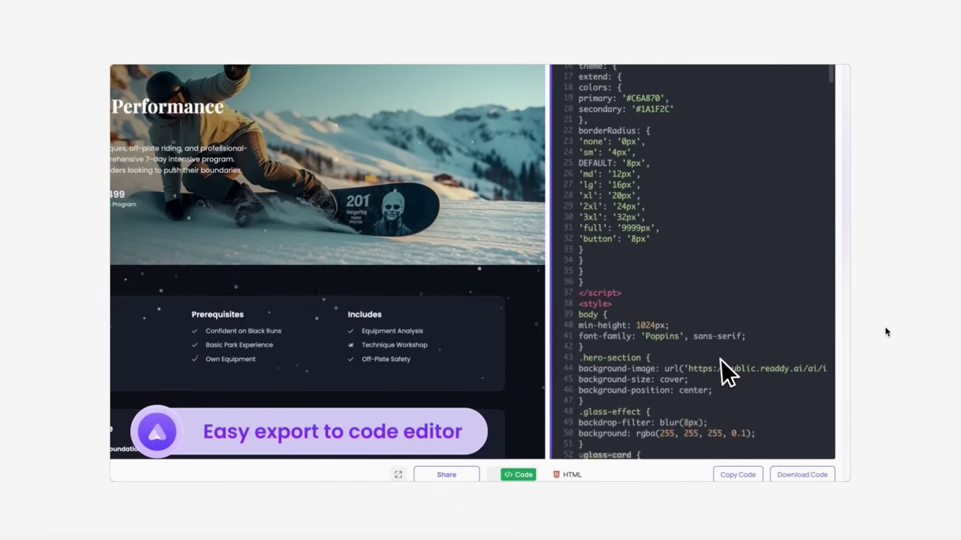
scroll(885, 328, "down", 5)
scroll(885, 327, "down", 7)
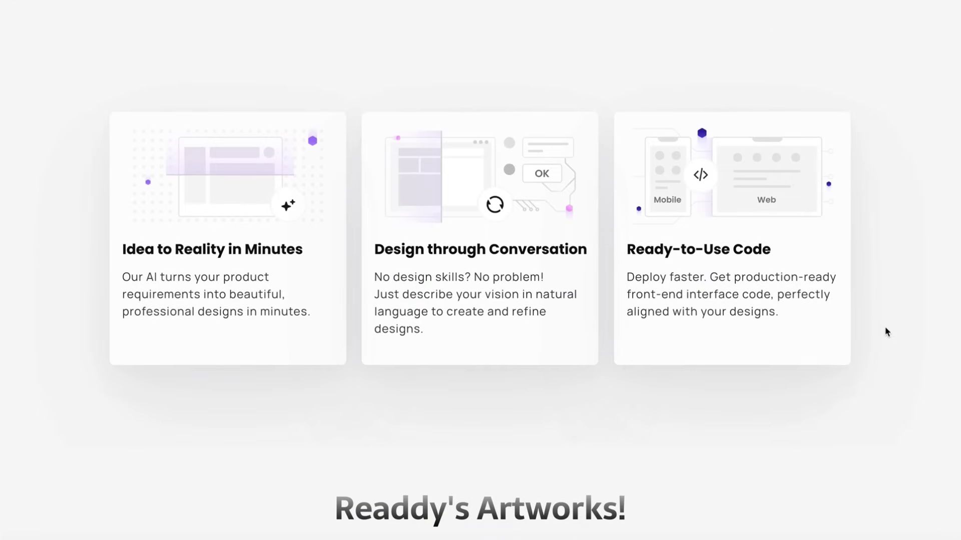
scroll(887, 332, "down", 8)
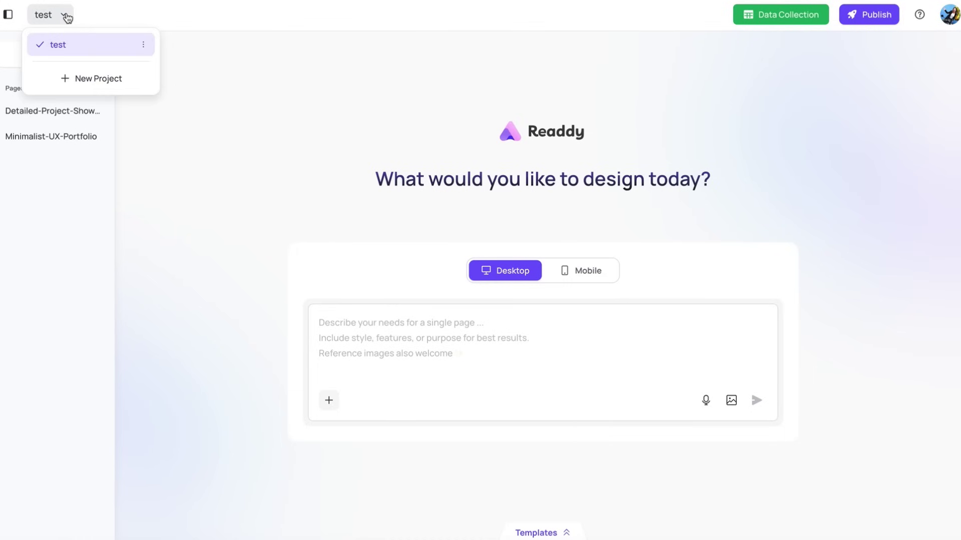
Create a new project named 'UX portfolio' with HTML as its code type.
left_click(69, 80)
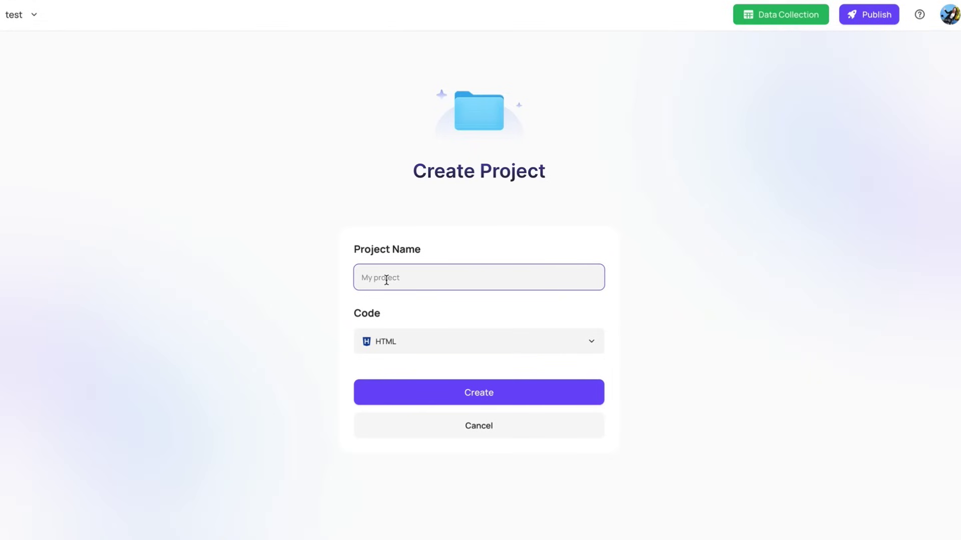
type("UX portfolio")
left_click(435, 346)
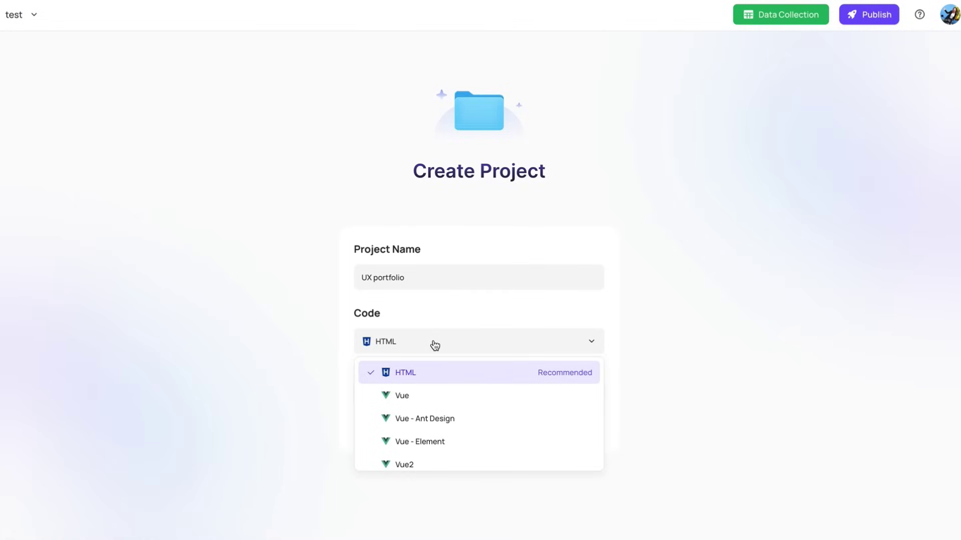
left_click(434, 345)
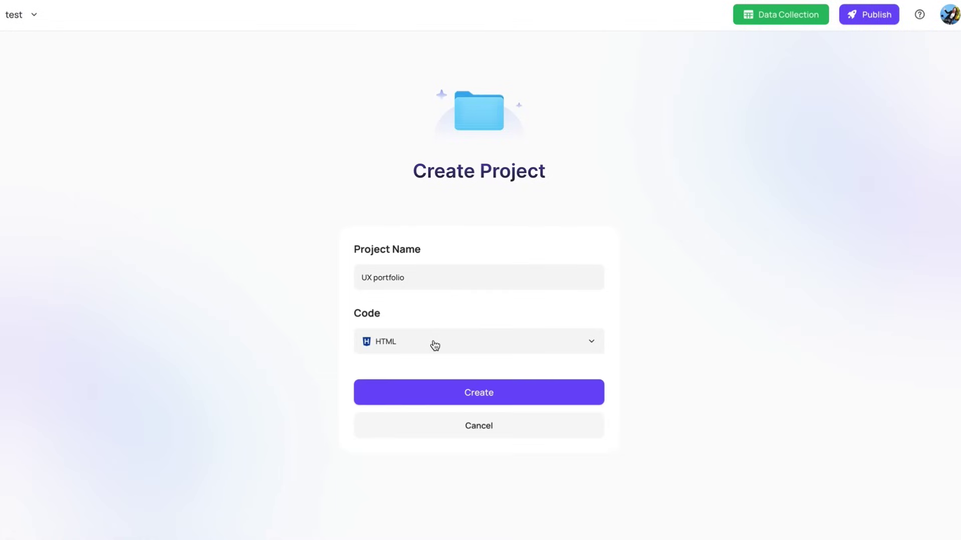
left_click(425, 396)
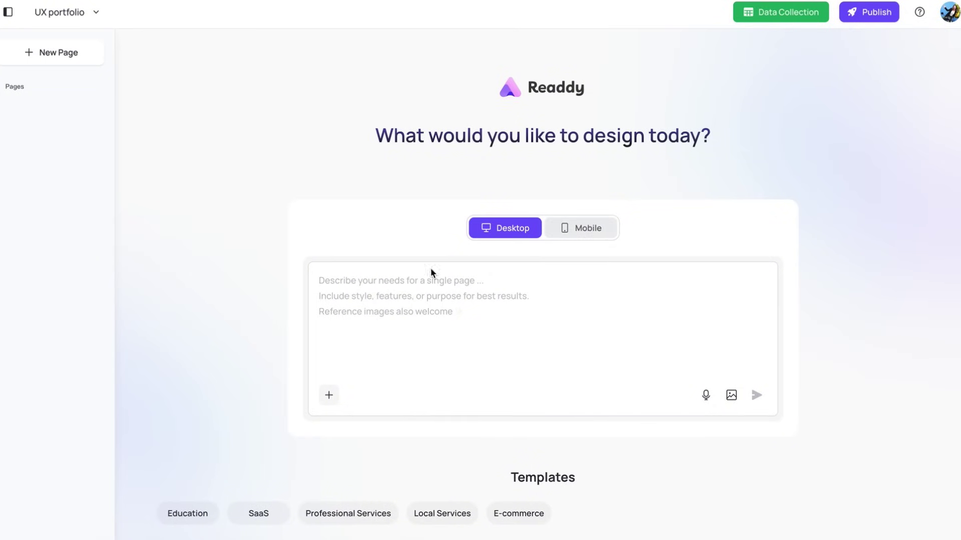
Paste the modern, minimalist UX portfolio description, accept its autocomplete, and send it to the AI.
left_click(379, 294)
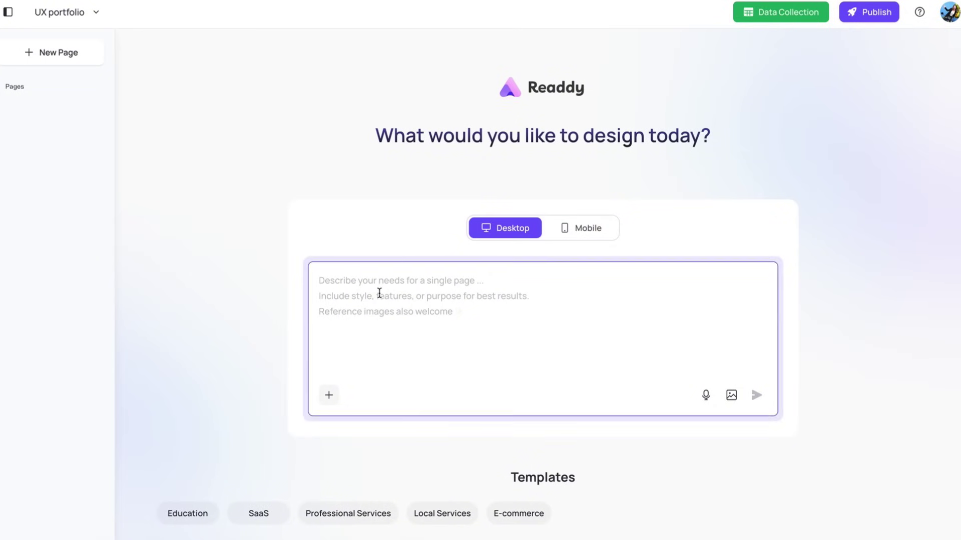
type("create a modern, visually compelling UX portfolio website, showcasing")
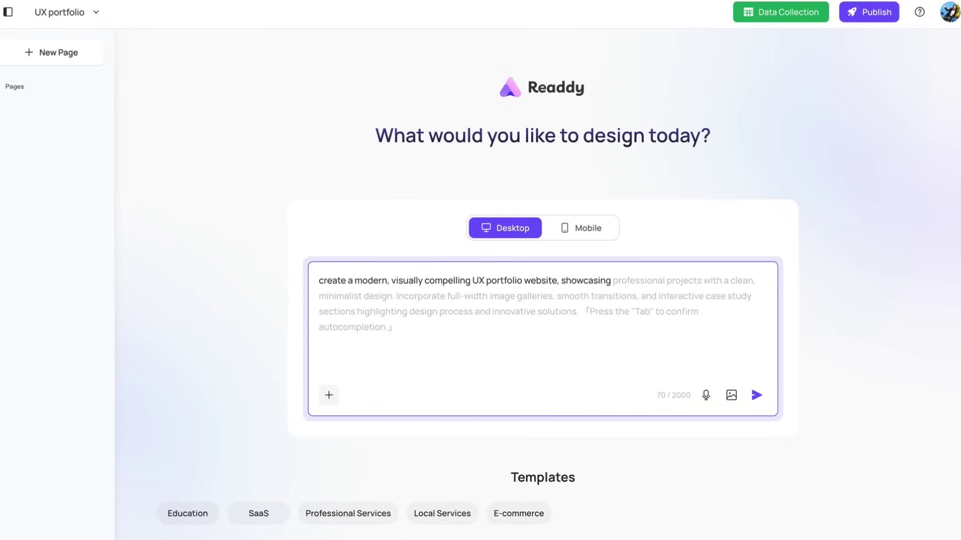
key("Tab")
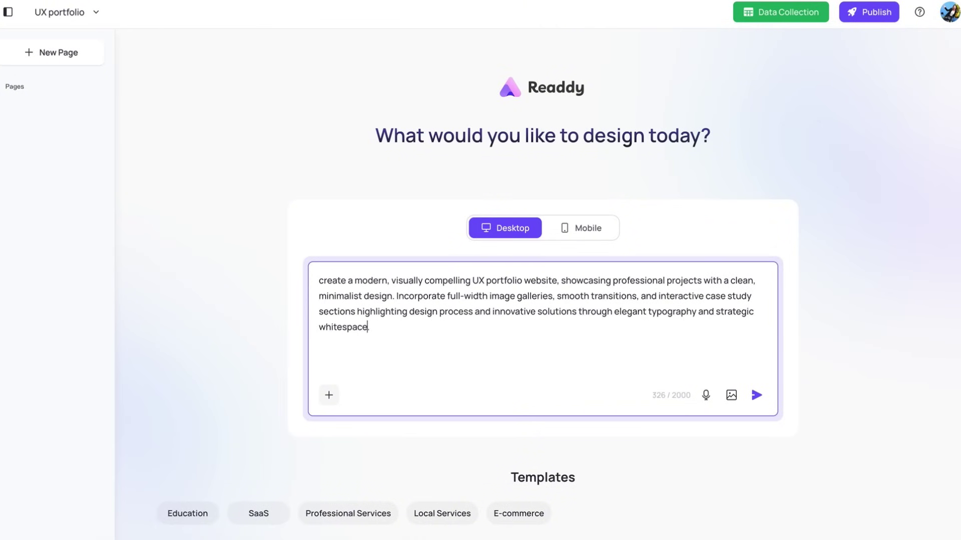
left_click(757, 395)
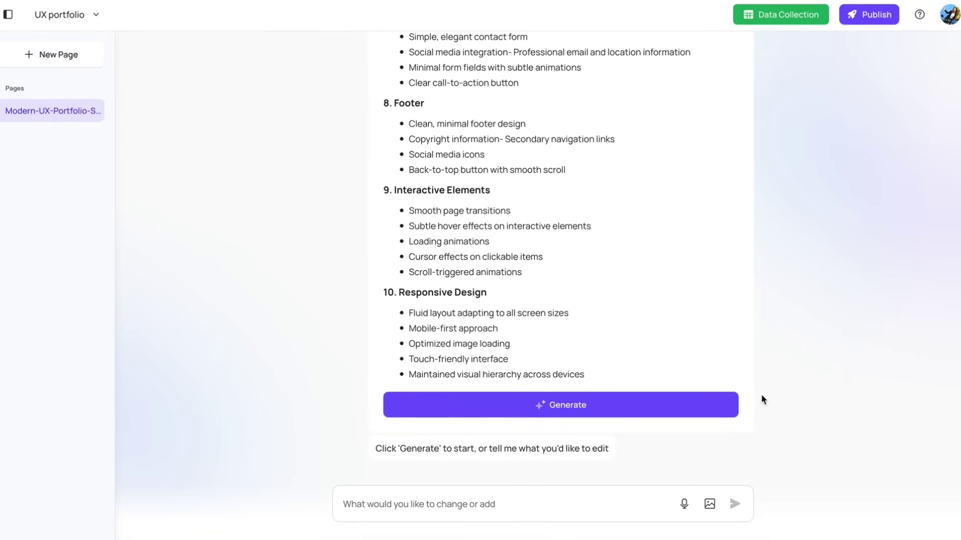
Review the AI's plan and request a full-width pastel-gradient hero video and a two-column gallery.
scroll(762, 395, "up", 15)
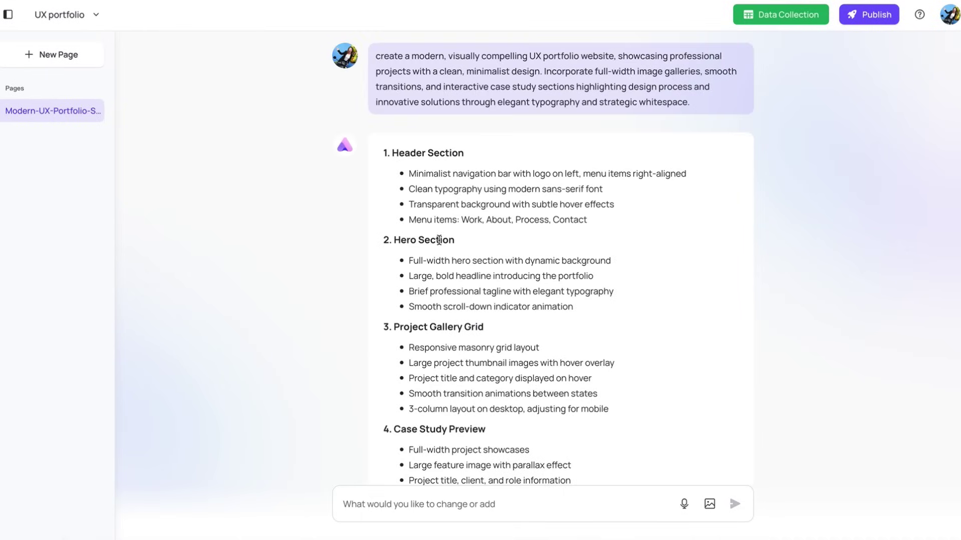
scroll(484, 344, "down", 10)
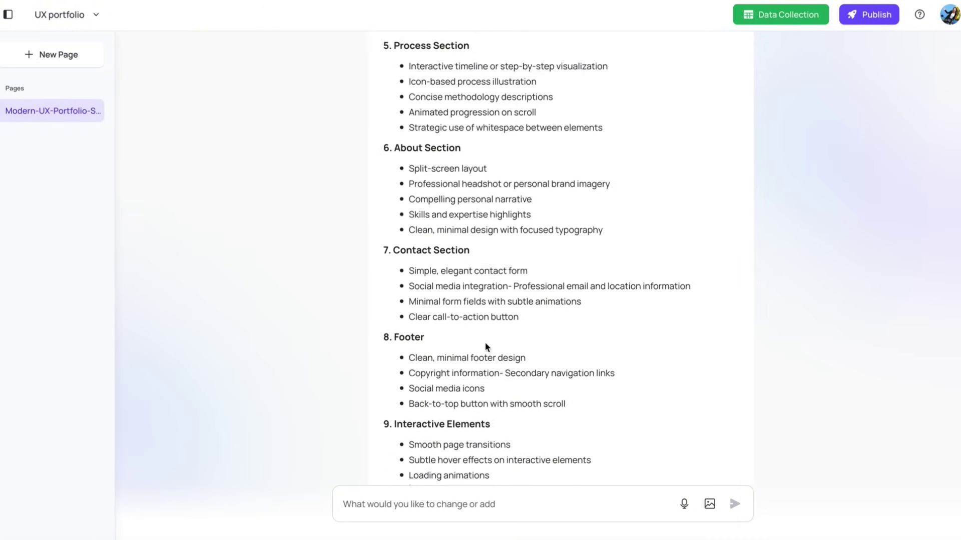
scroll(485, 343, "down", 3)
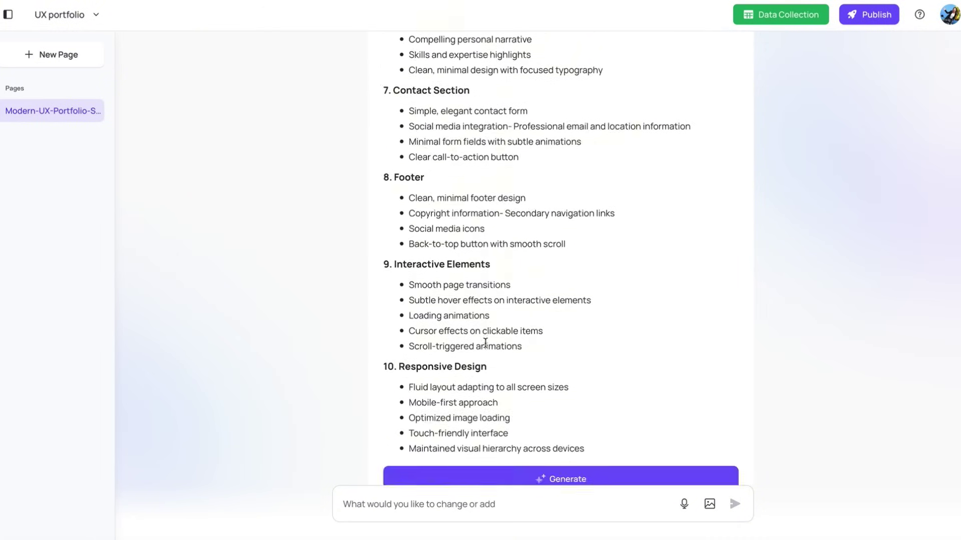
scroll(485, 343, "down", 2)
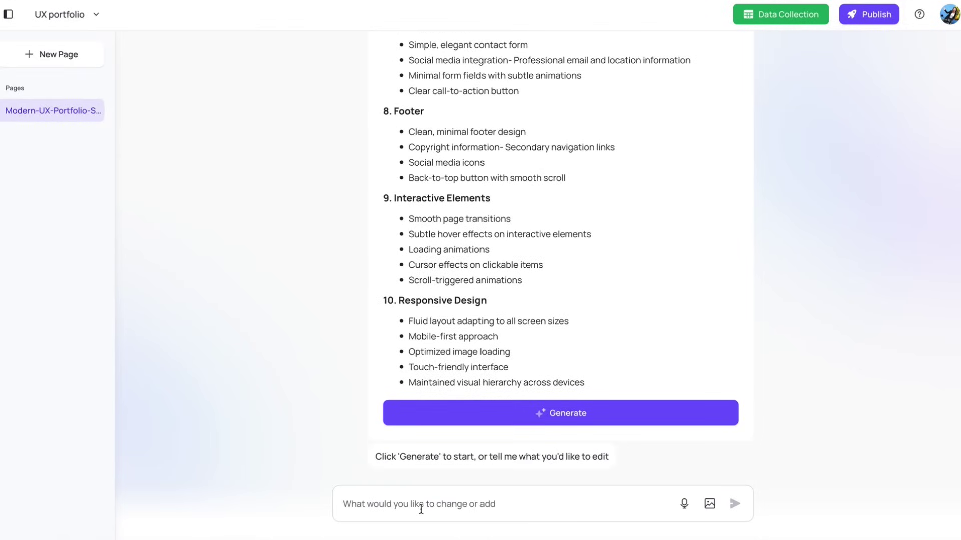
left_click(735, 504)
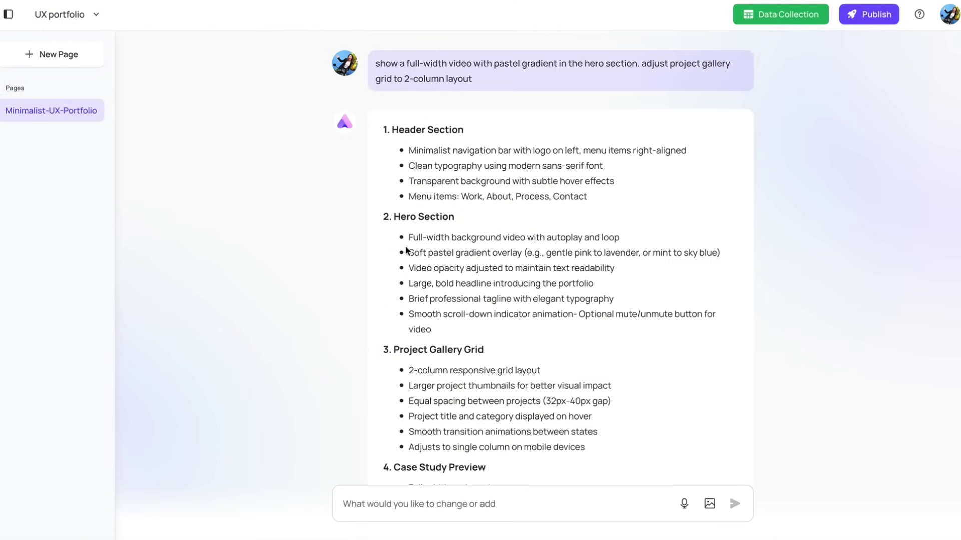
scroll(410, 247, "down", 2)
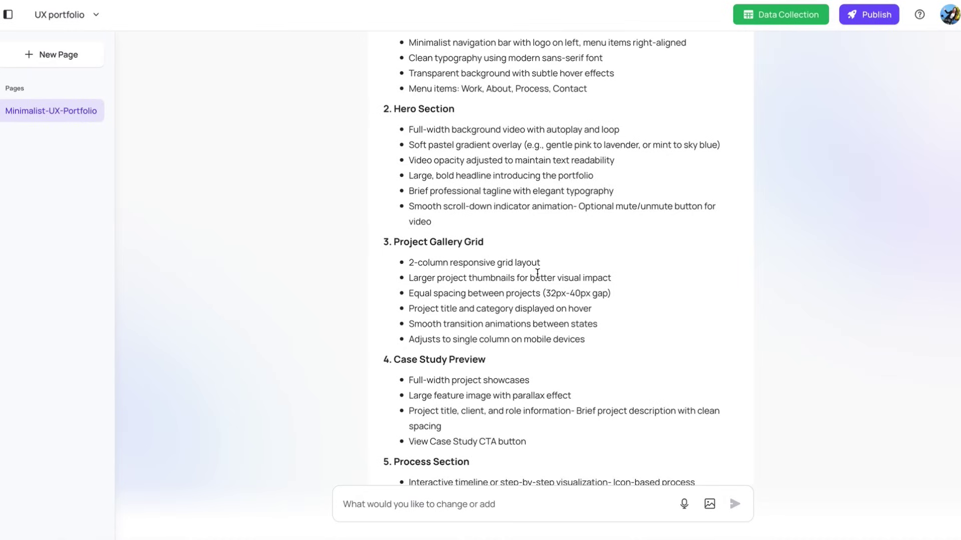
scroll(537, 274, "down", 10)
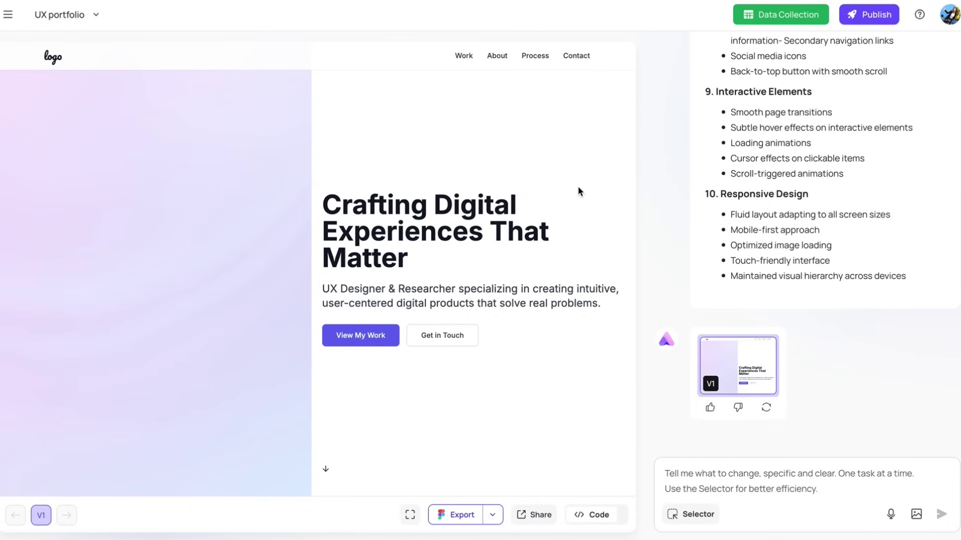
scroll(578, 192, "down", 2)
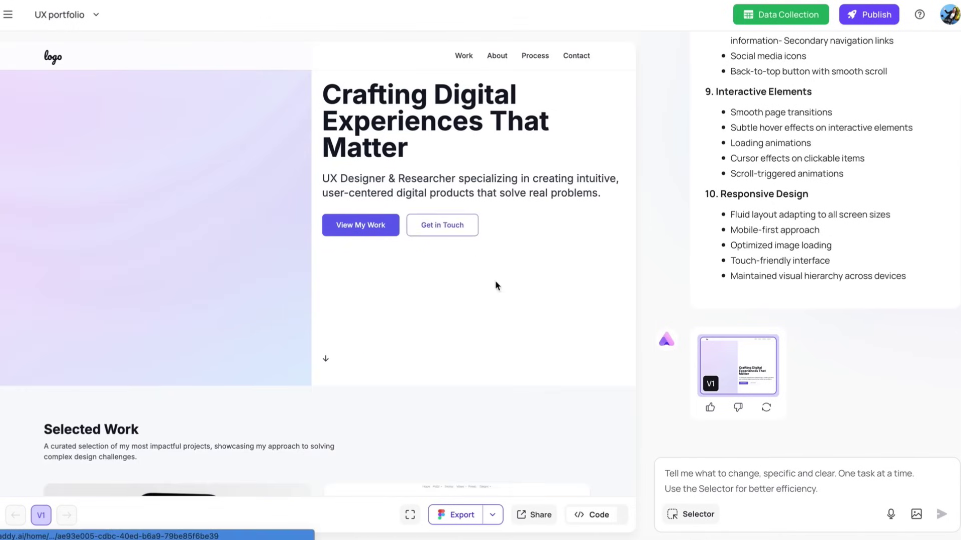
scroll(496, 286, "down", 1)
scroll(495, 283, "down", 3)
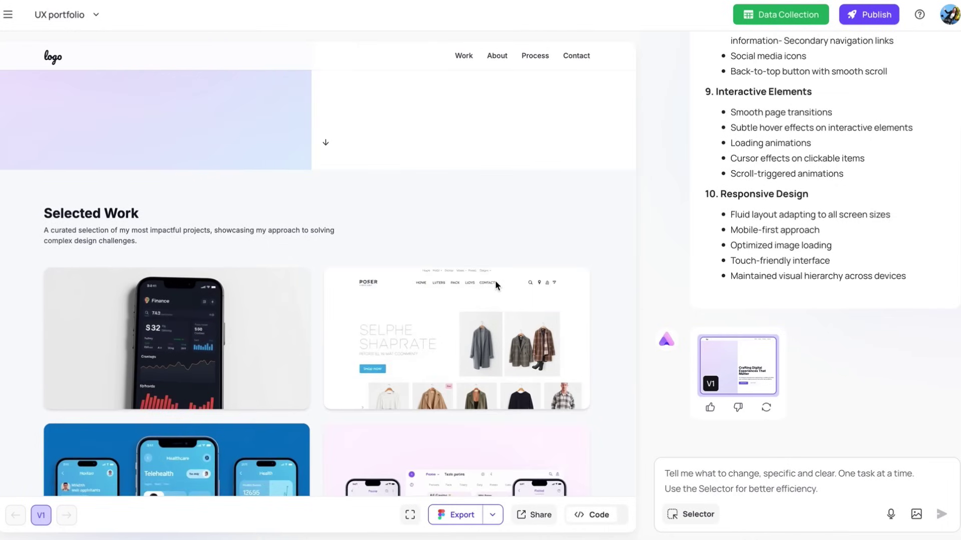
scroll(495, 285, "down", 2)
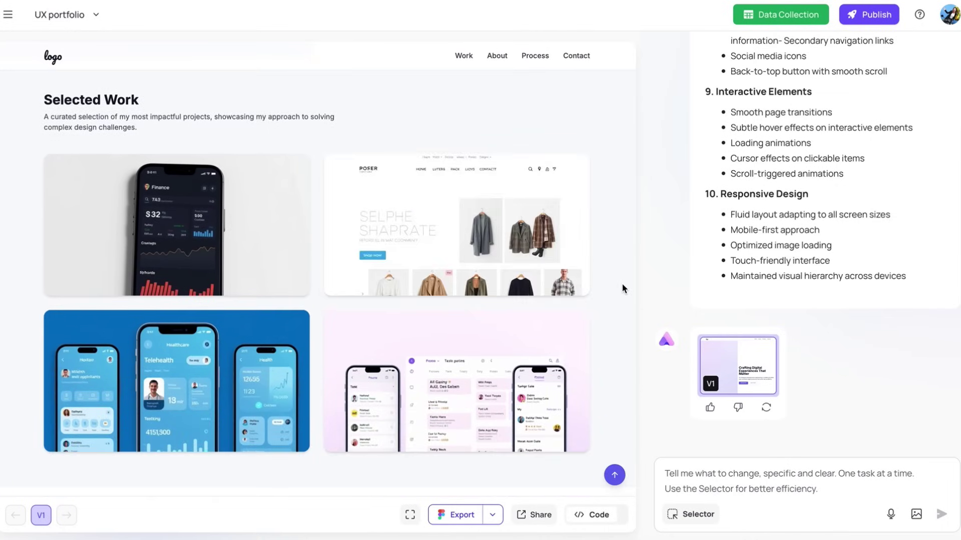
scroll(530, 278, "down", 2)
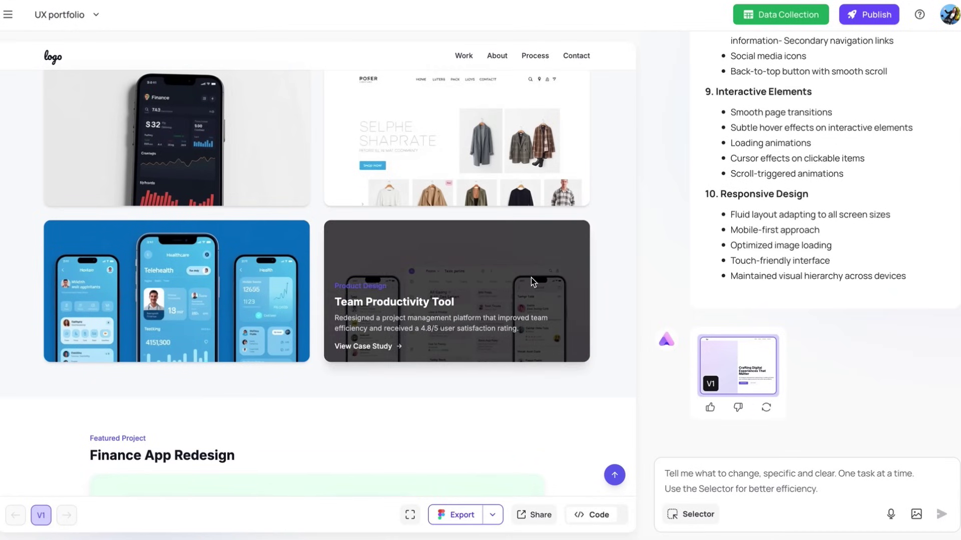
scroll(616, 253, "down", 4)
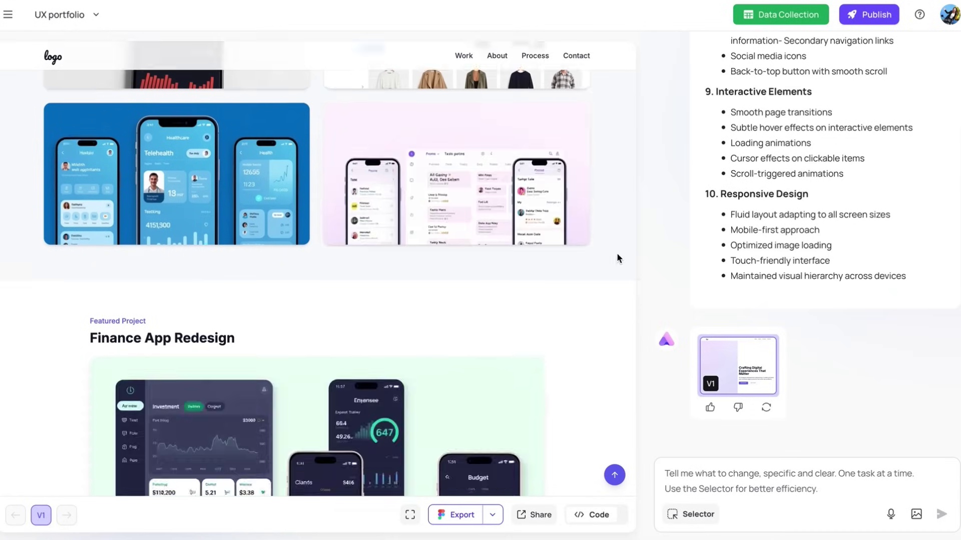
scroll(616, 253, "down", 5)
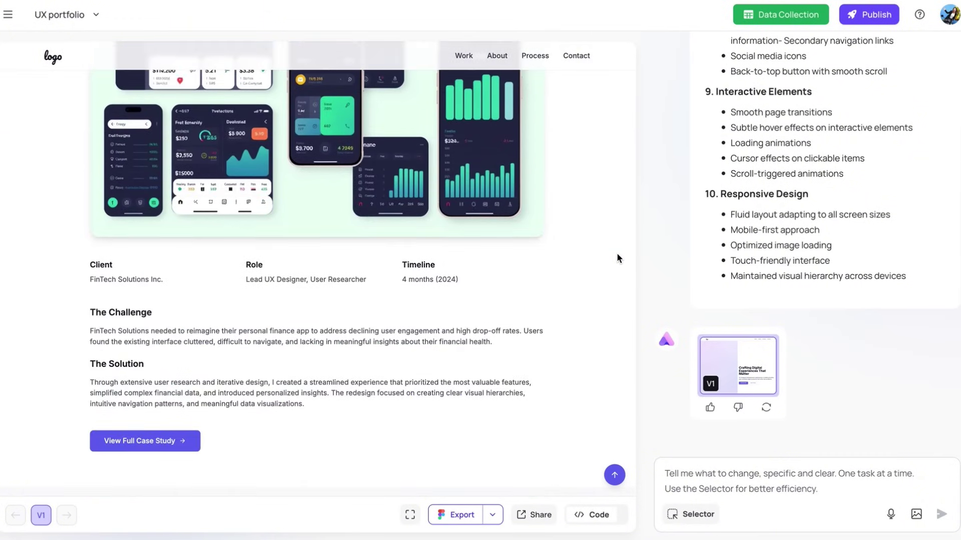
scroll(616, 253, "down", 6)
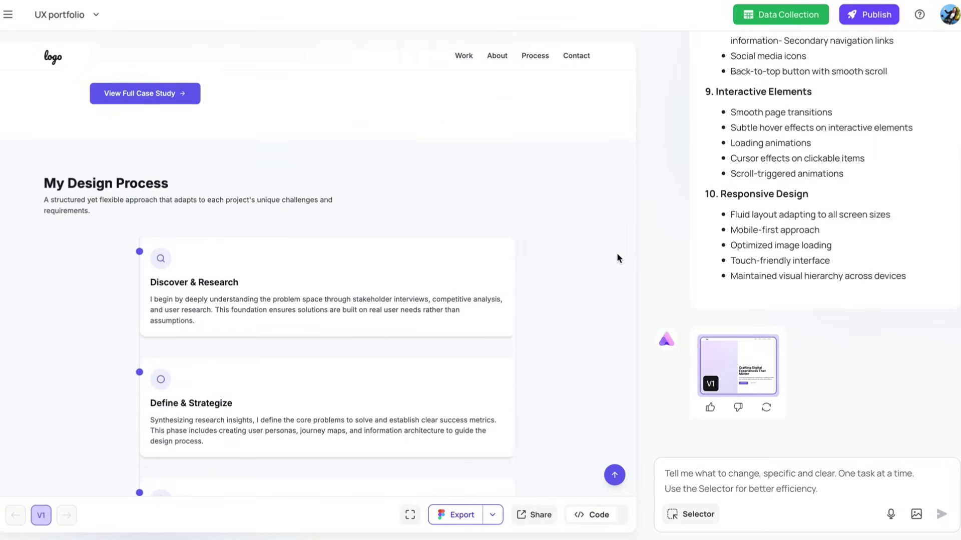
scroll(617, 253, "down", 1)
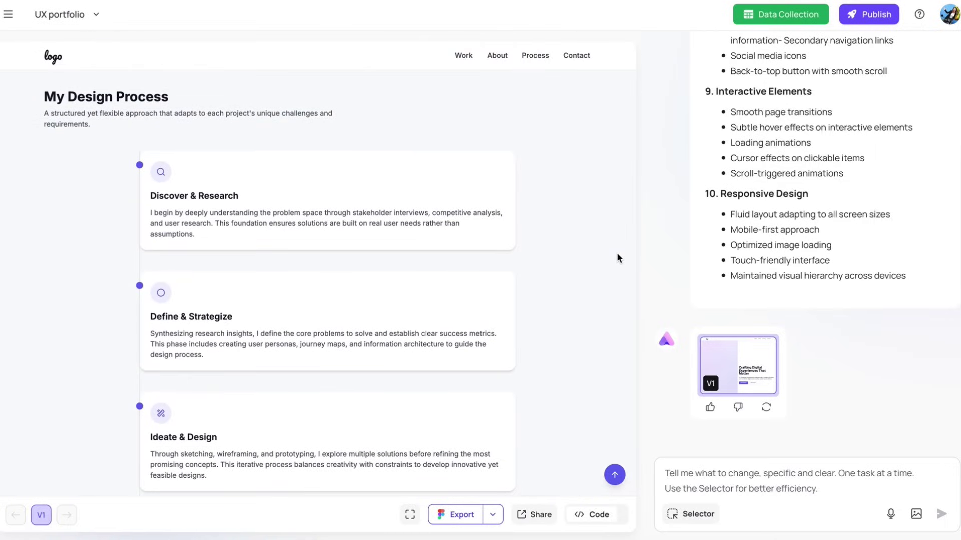
scroll(616, 253, "down", 8)
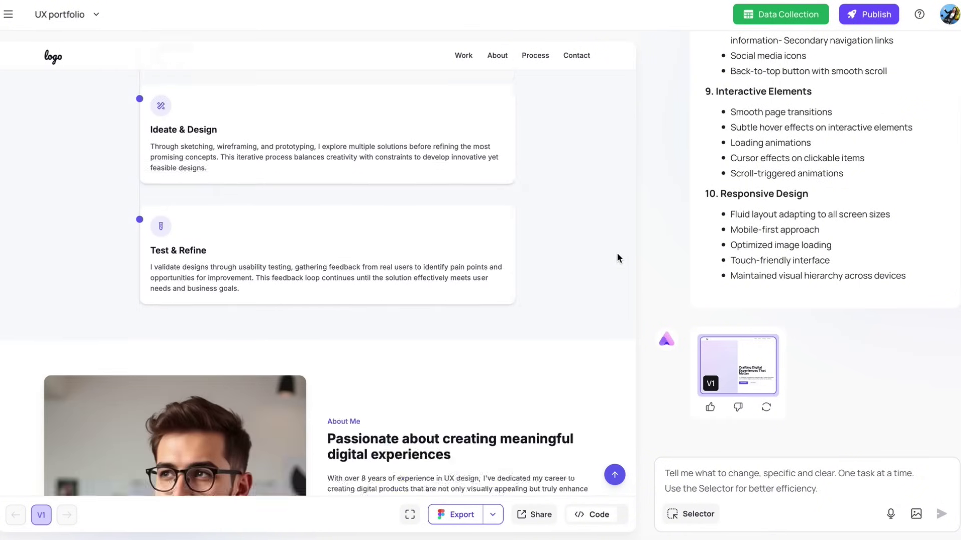
scroll(617, 259, "down", 2)
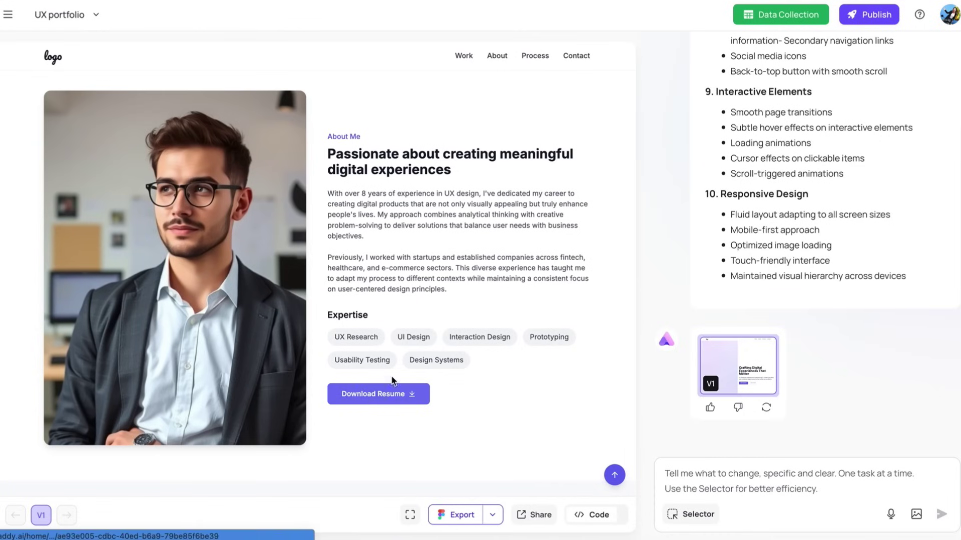
scroll(521, 368, "down", 1)
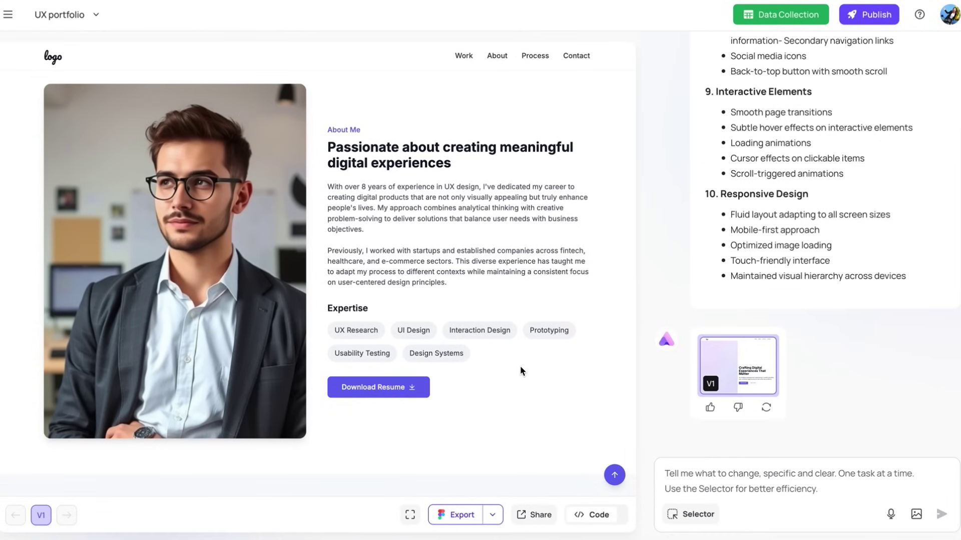
scroll(520, 368, "down", 7)
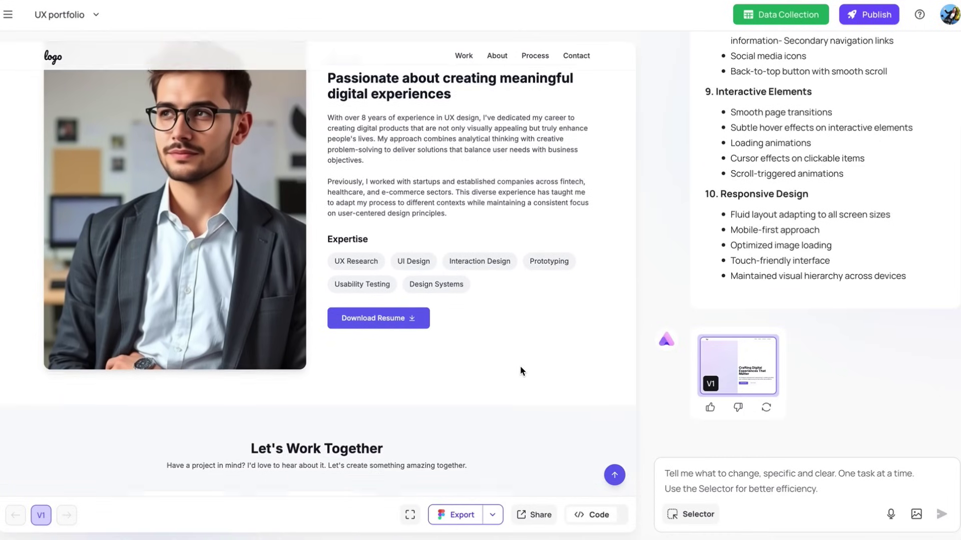
scroll(521, 370, "down", 1)
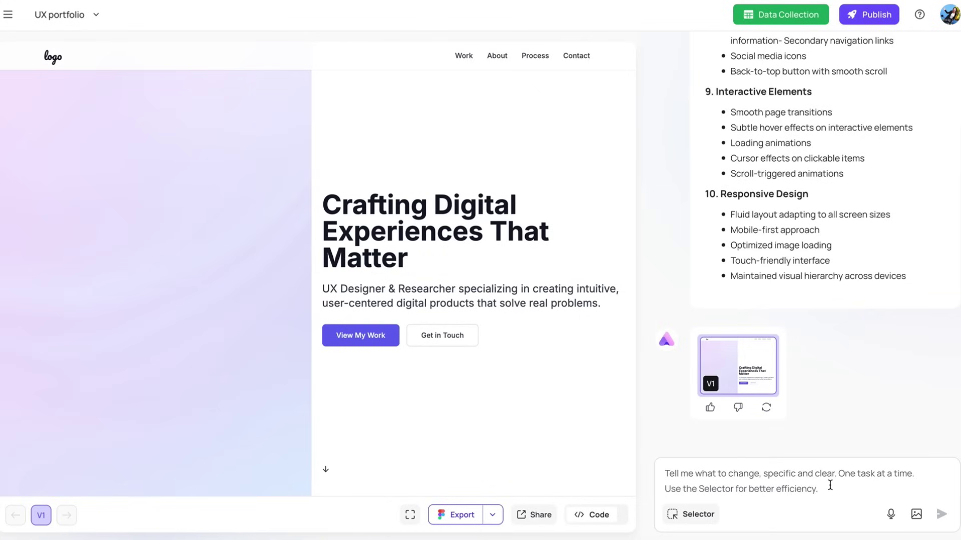
Edit the hero heading to 'Crafting Delightful Experiences That Matter' and remove 'Researcher' from the subtitle.
left_click(699, 515)
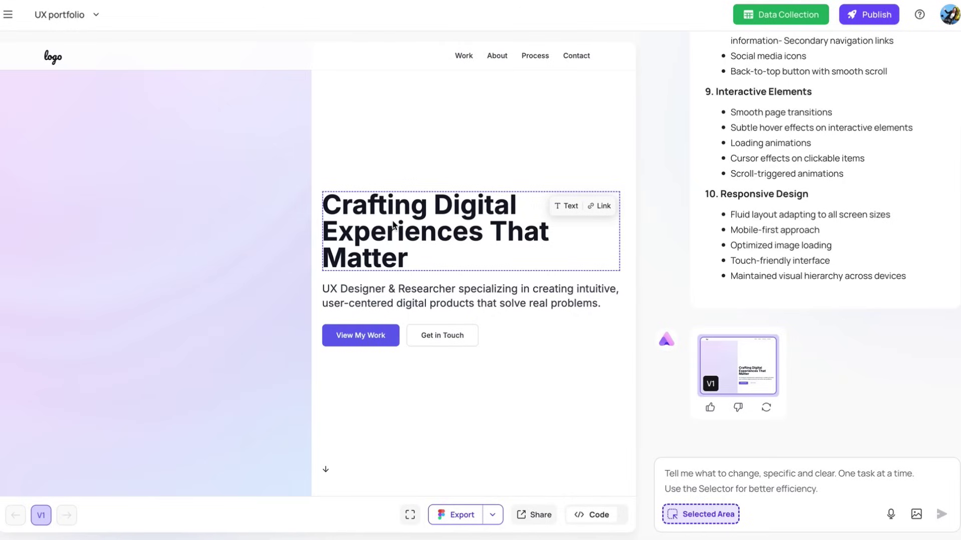
left_click(565, 205)
left_click(562, 322)
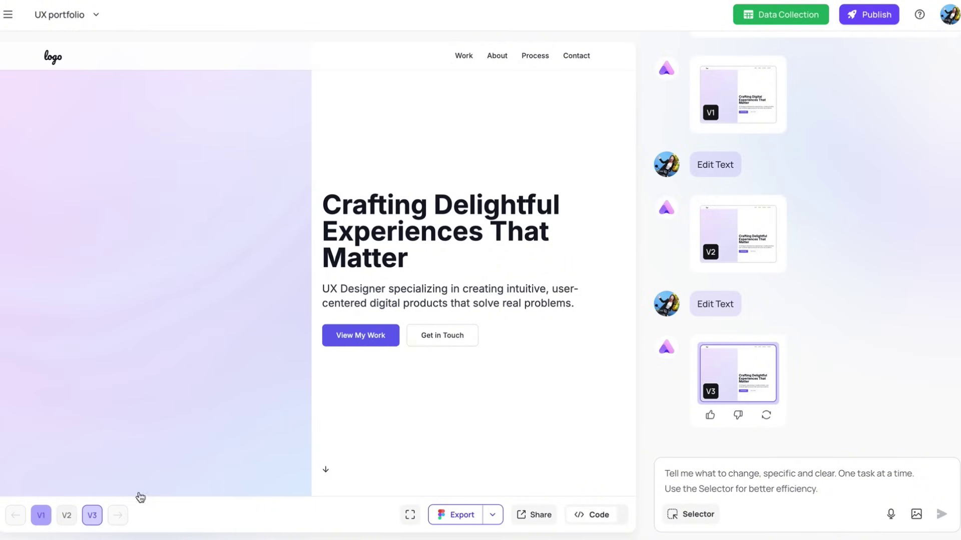
Replace the Finance project image in Selected Work with an uploaded phone screenshot.
scroll(390, 157, "down", 7)
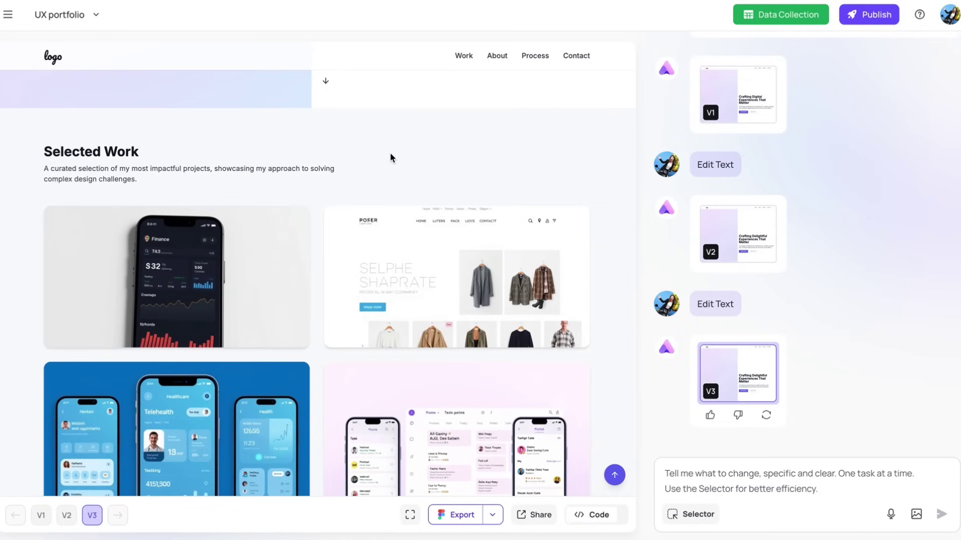
mouse_move(260, 269)
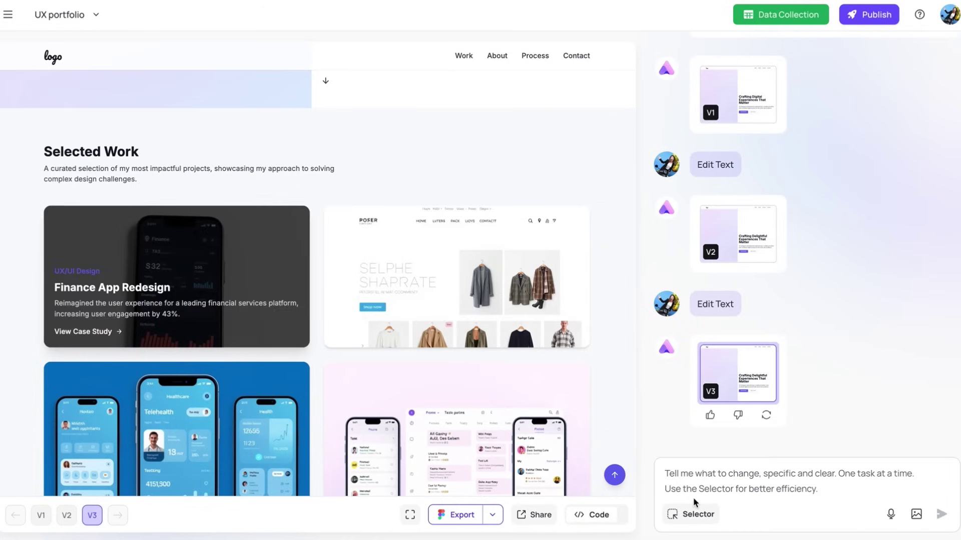
left_click(701, 520)
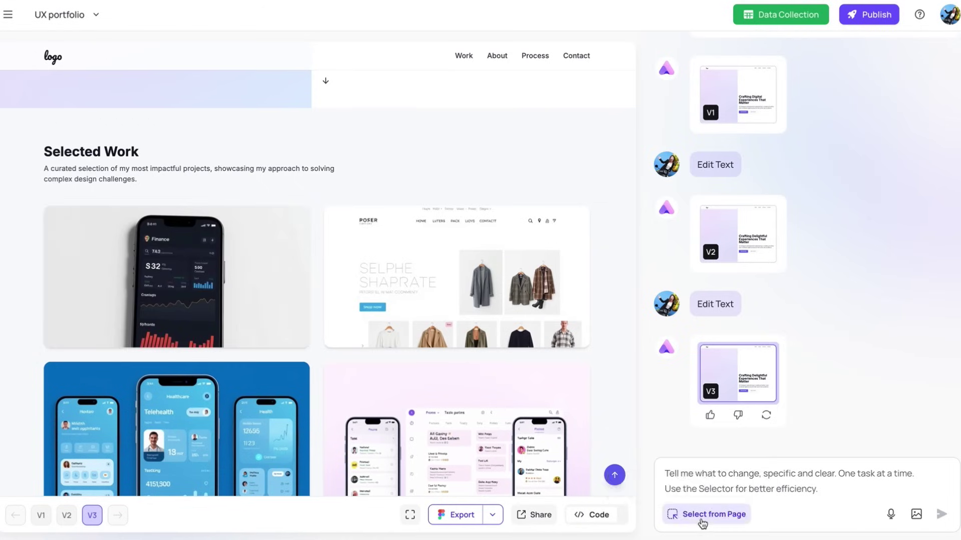
left_click(253, 260)
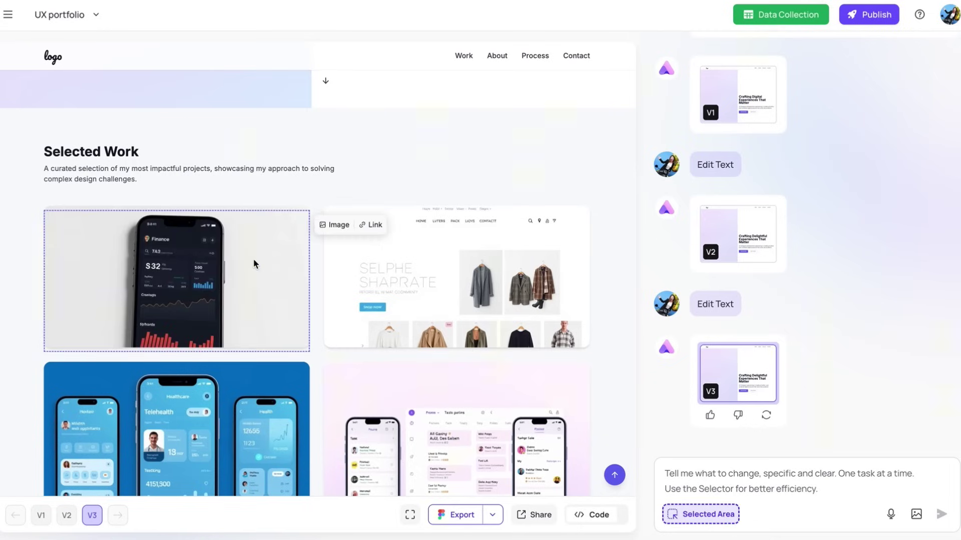
left_click(330, 223)
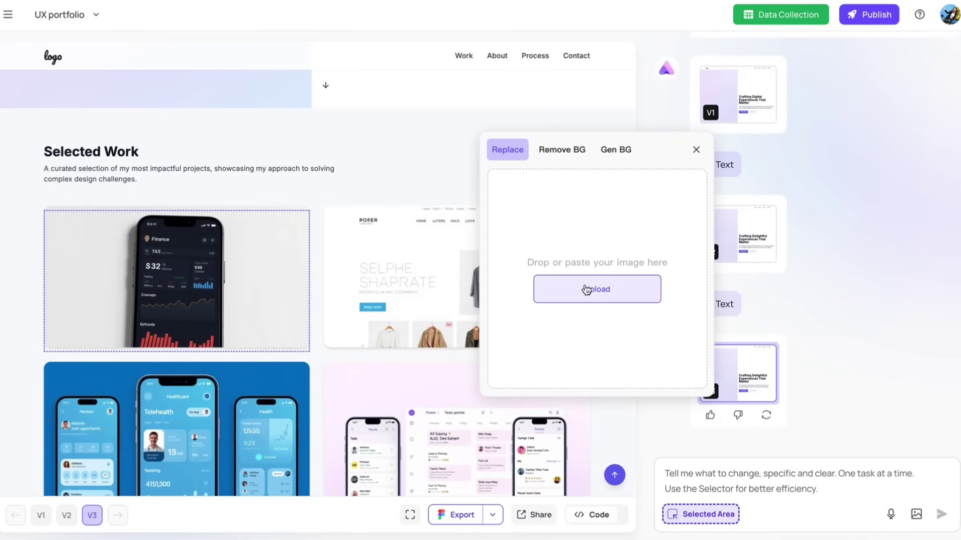
left_click(586, 290)
left_click(624, 410)
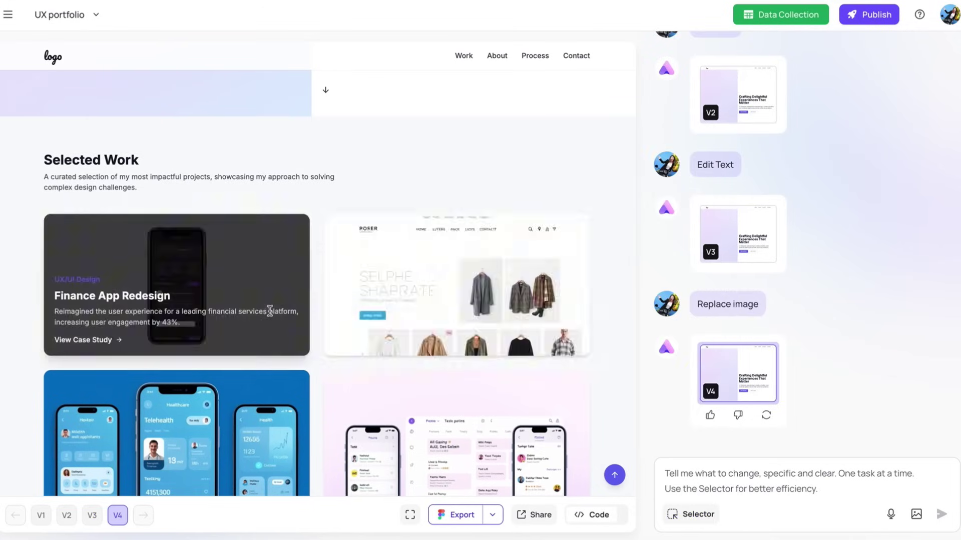
Check the Gen BG option for the new Finance image, then close without changes.
left_click(699, 515)
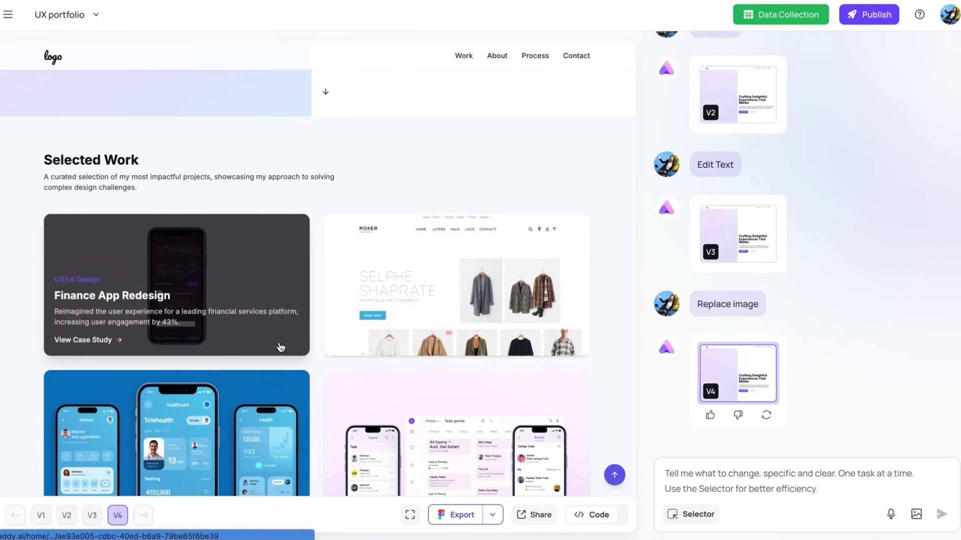
left_click(246, 279)
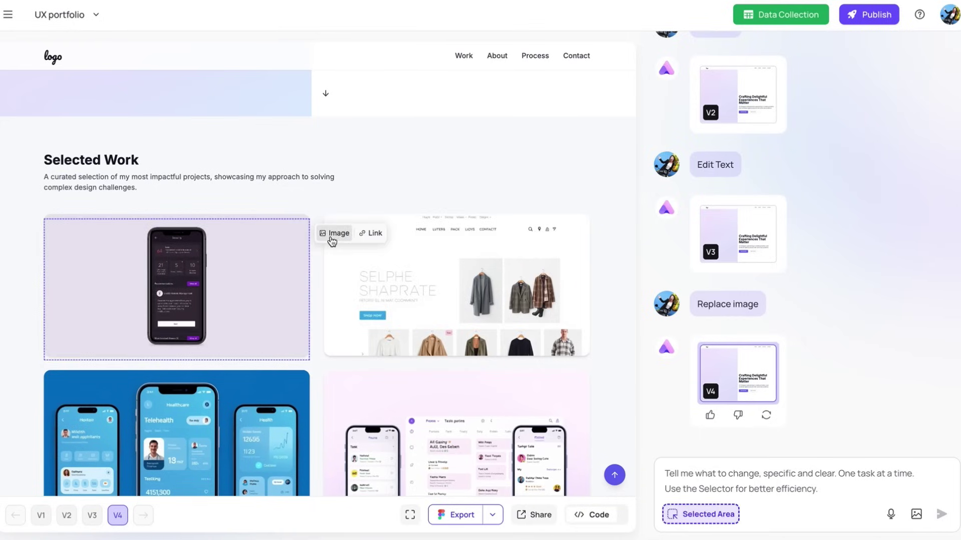
left_click(331, 234)
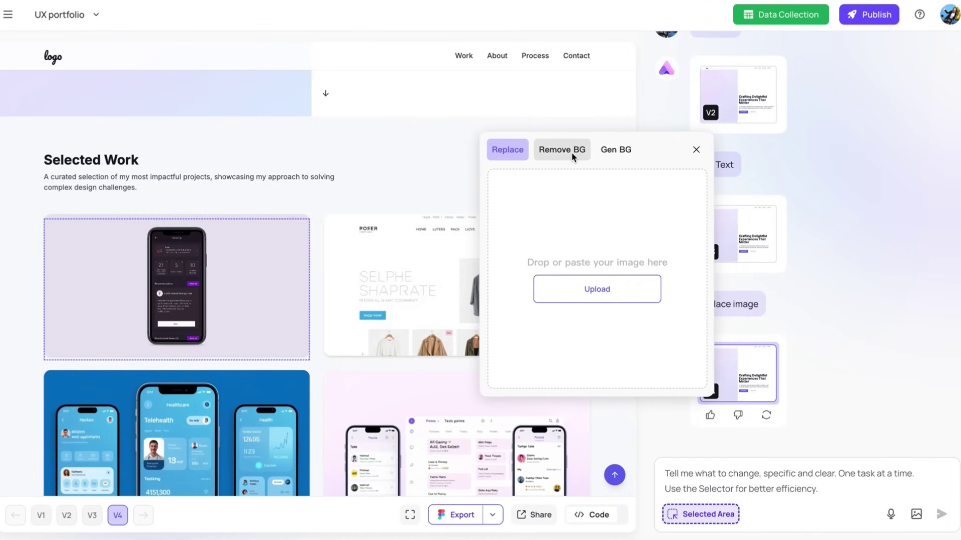
left_click(616, 150)
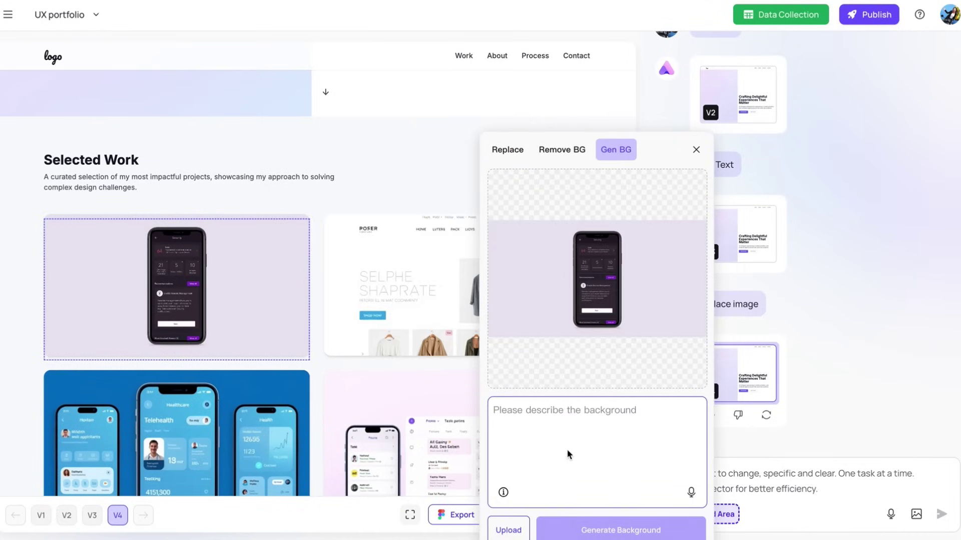
left_click(876, 365)
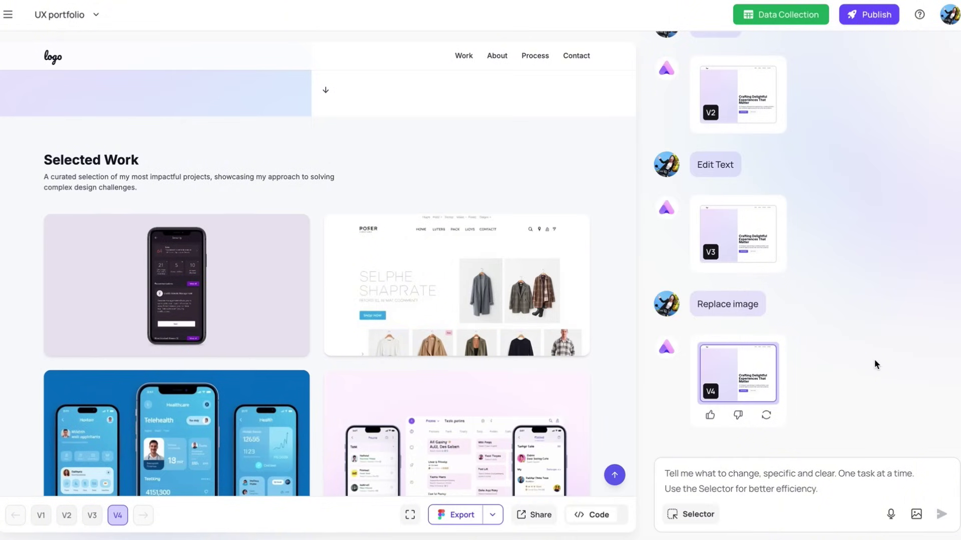
Follow the Finance card's View Case Study link and generate the Finance App Redesign page.
mouse_move(301, 315)
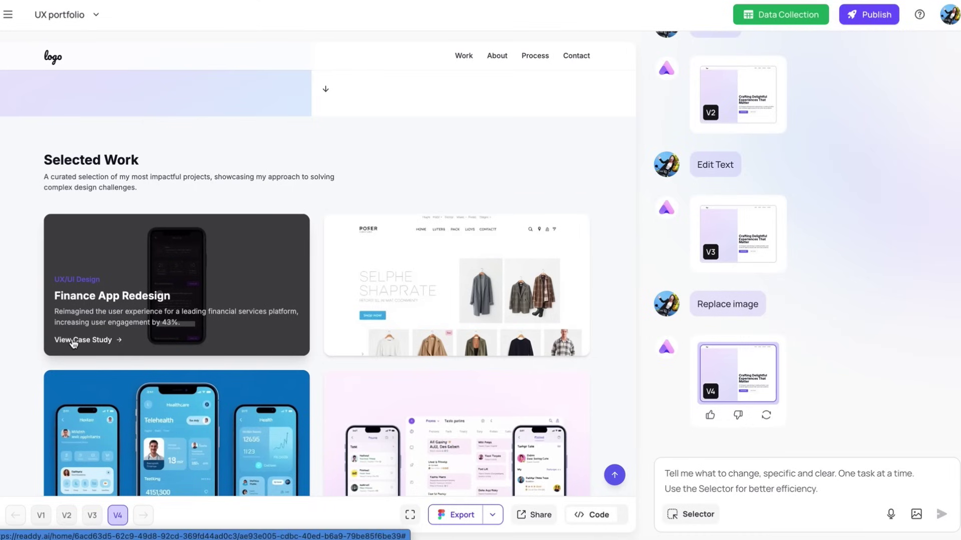
left_click(73, 341)
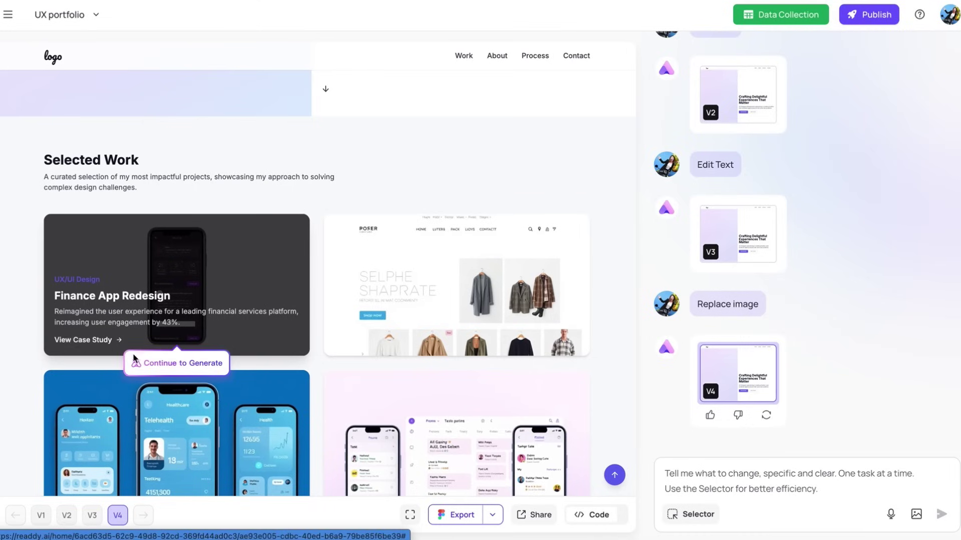
left_click(146, 365)
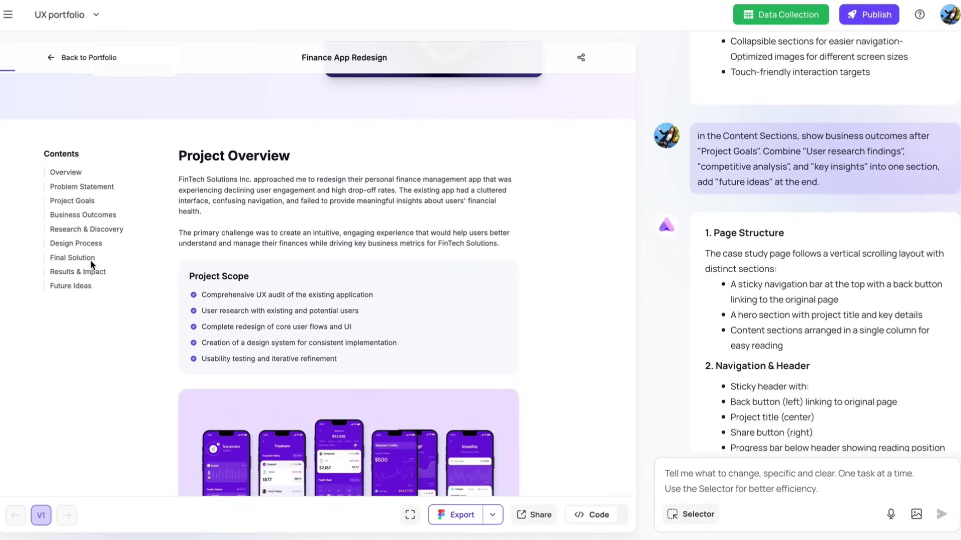
scroll(433, 224, "down", 10)
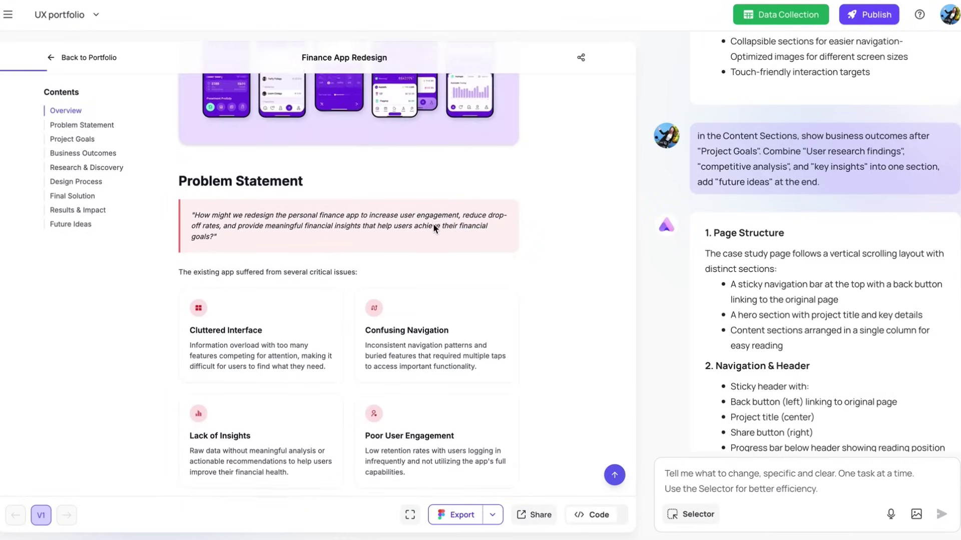
scroll(434, 224, "down", 1)
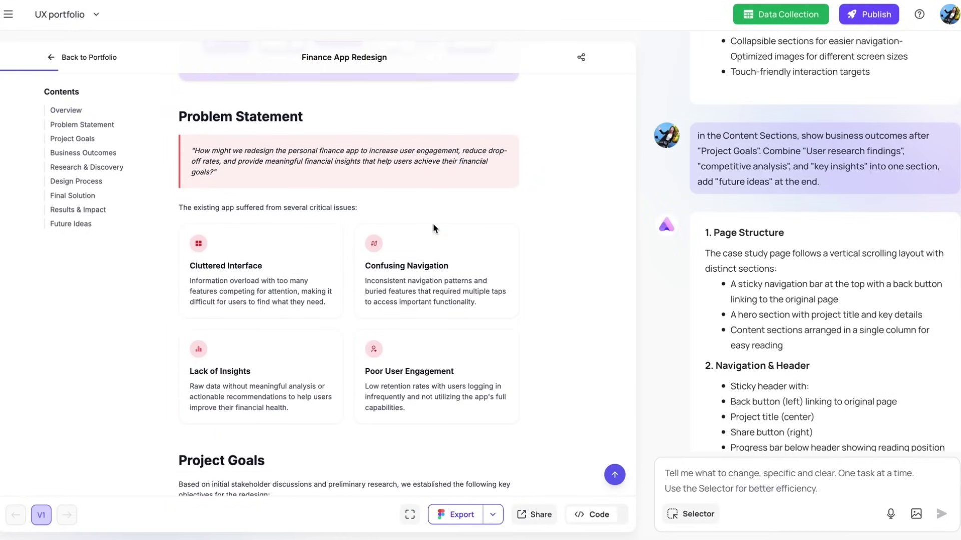
scroll(433, 223, "down", 5)
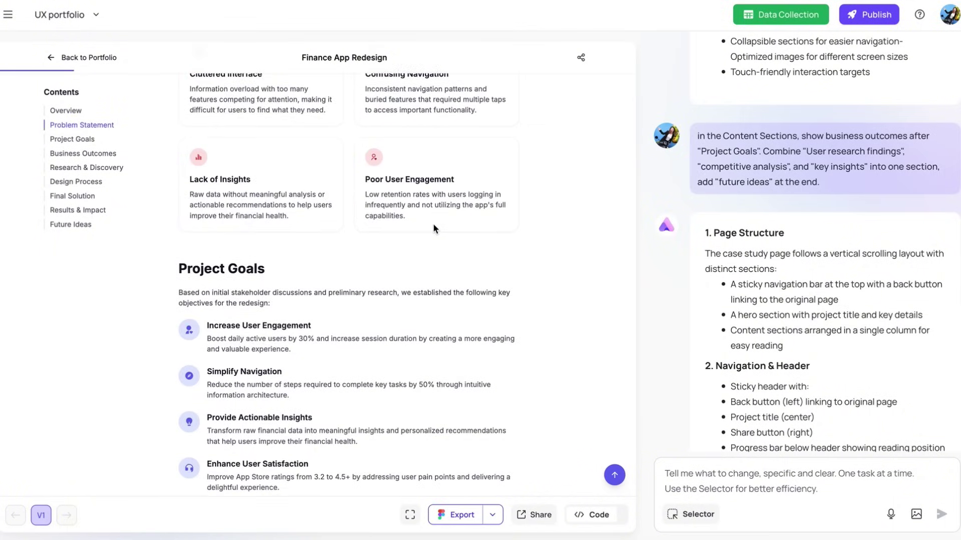
scroll(433, 223, "down", 4)
scroll(433, 223, "down", 10)
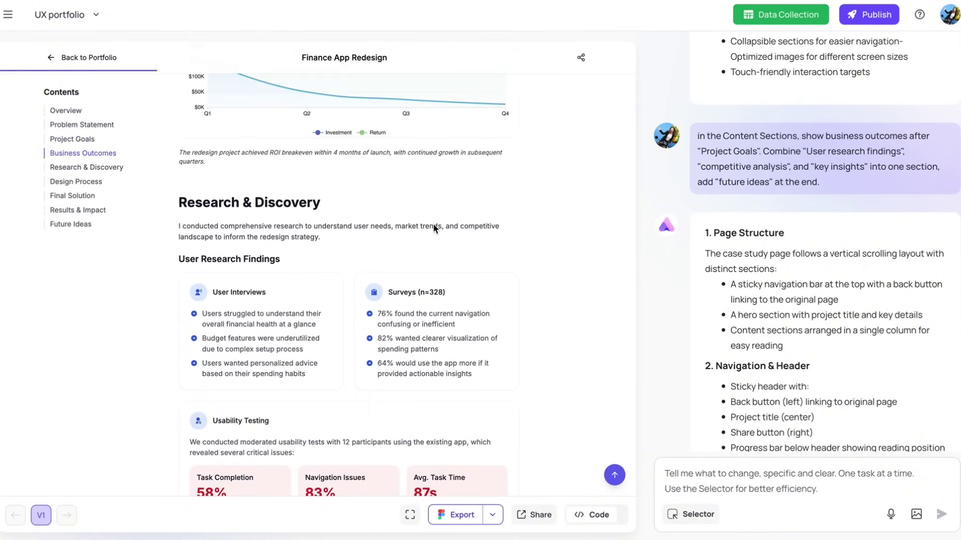
scroll(434, 223, "down", 2)
scroll(433, 223, "down", 7)
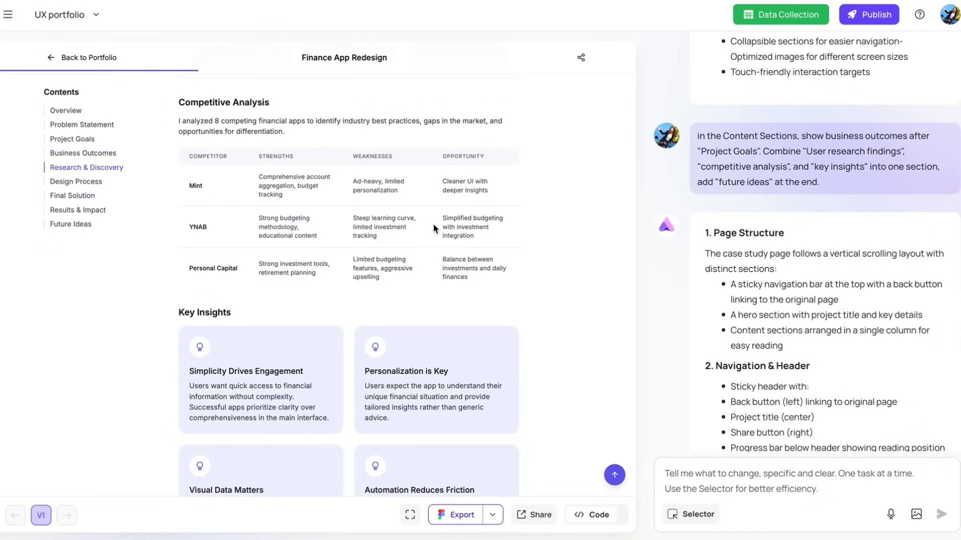
scroll(433, 224, "down", 5)
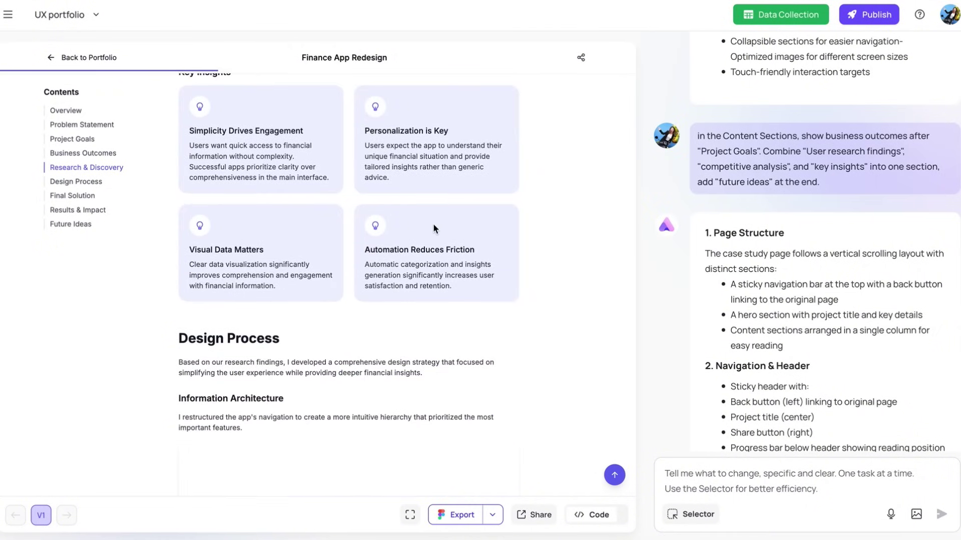
scroll(434, 223, "down", 6)
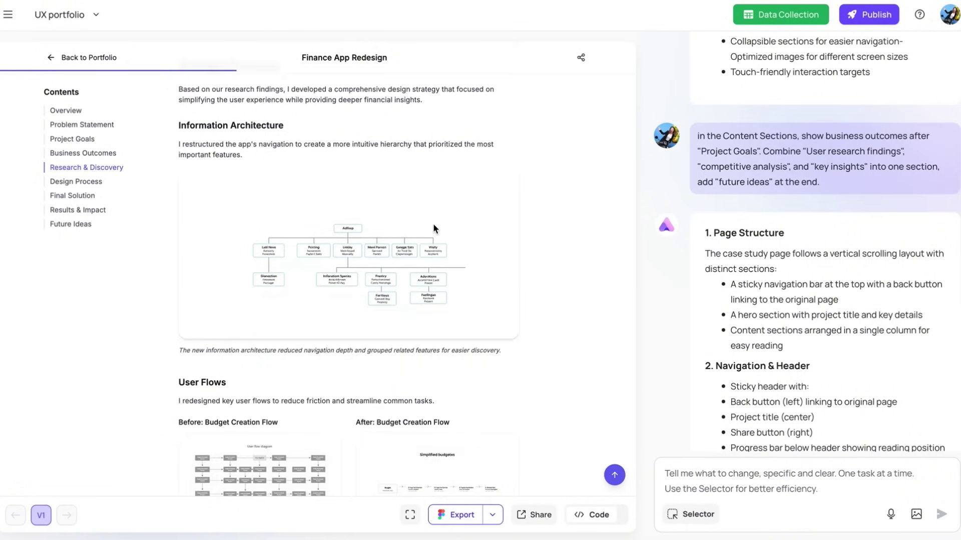
scroll(434, 229, "down", 1)
scroll(434, 225, "down", 2)
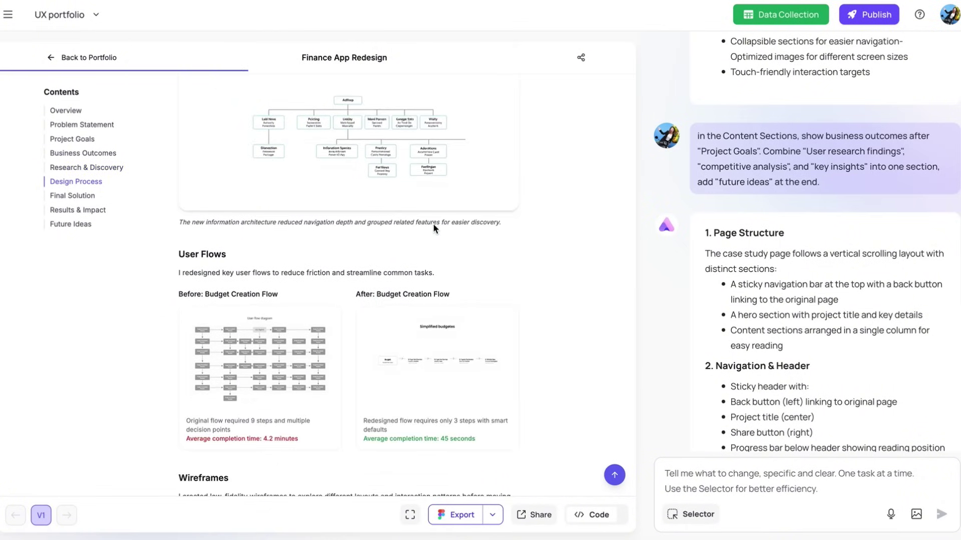
scroll(433, 223, "down", 5)
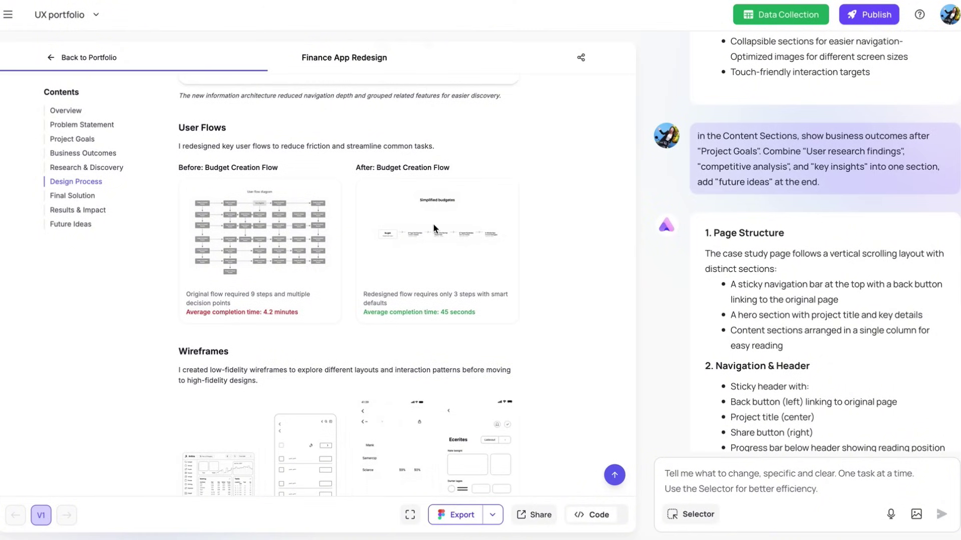
scroll(433, 223, "down", 4)
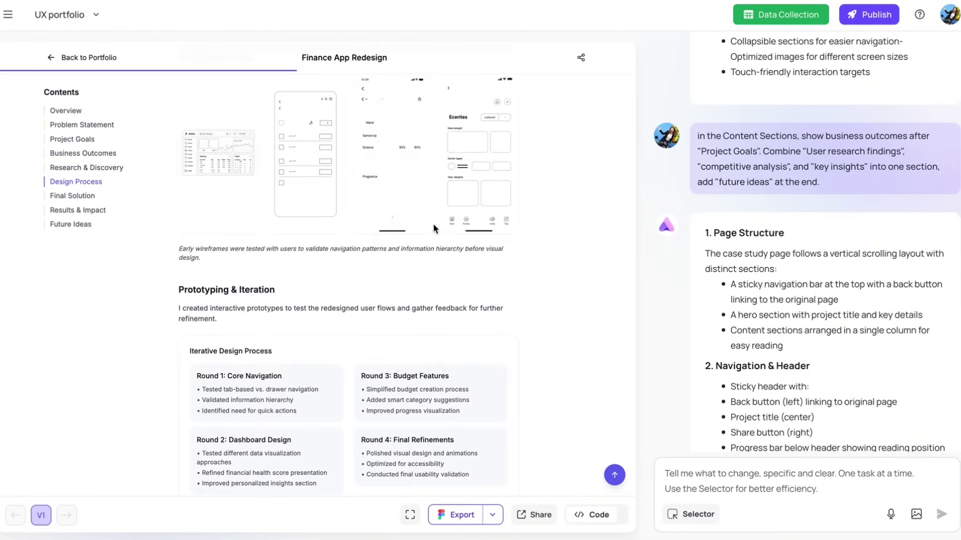
scroll(434, 223, "down", 5)
scroll(433, 224, "down", 1)
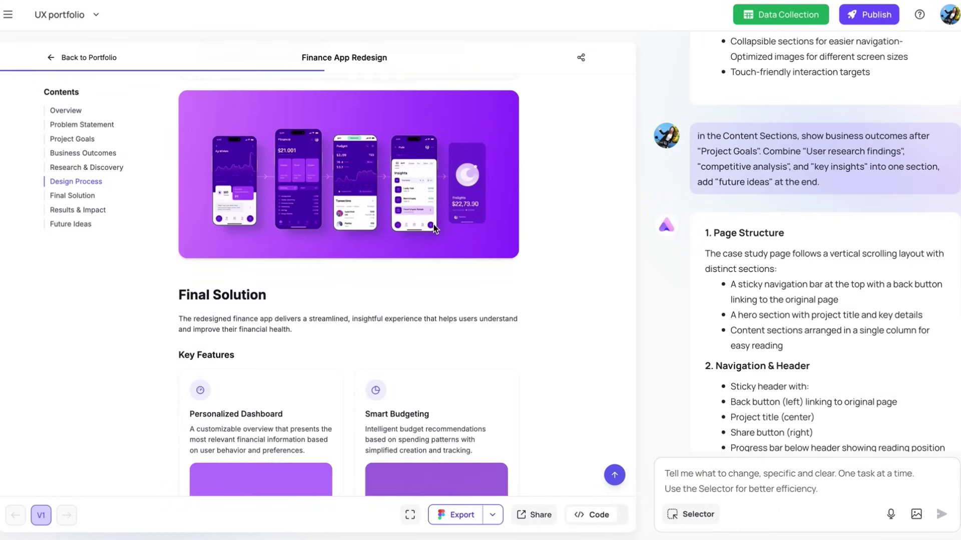
scroll(433, 223, "down", 3)
scroll(433, 223, "down", 5)
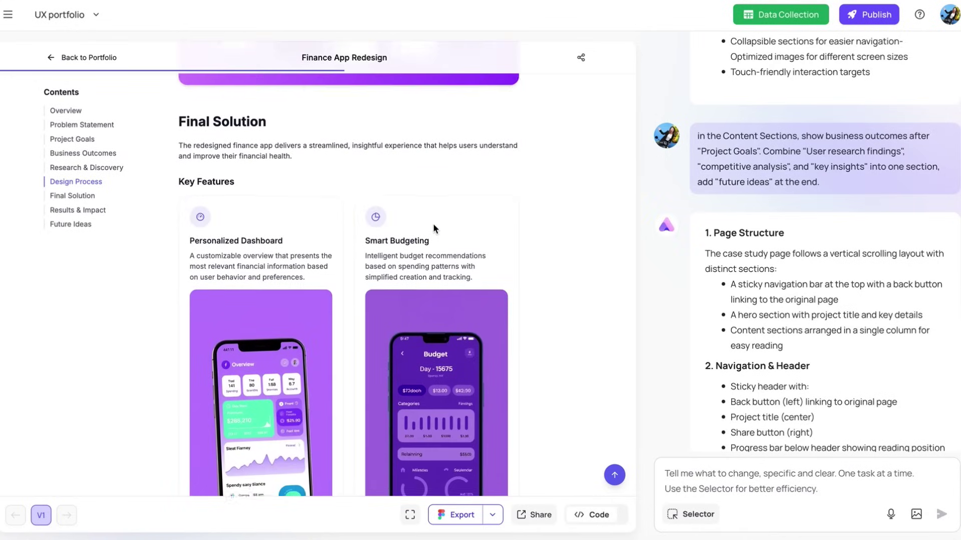
scroll(434, 224, "down", 12)
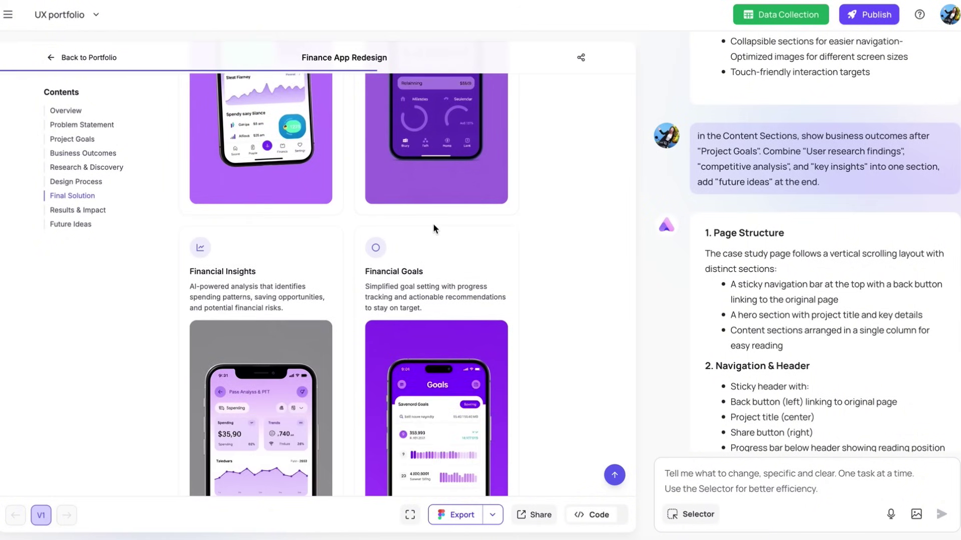
scroll(433, 223, "down", 13)
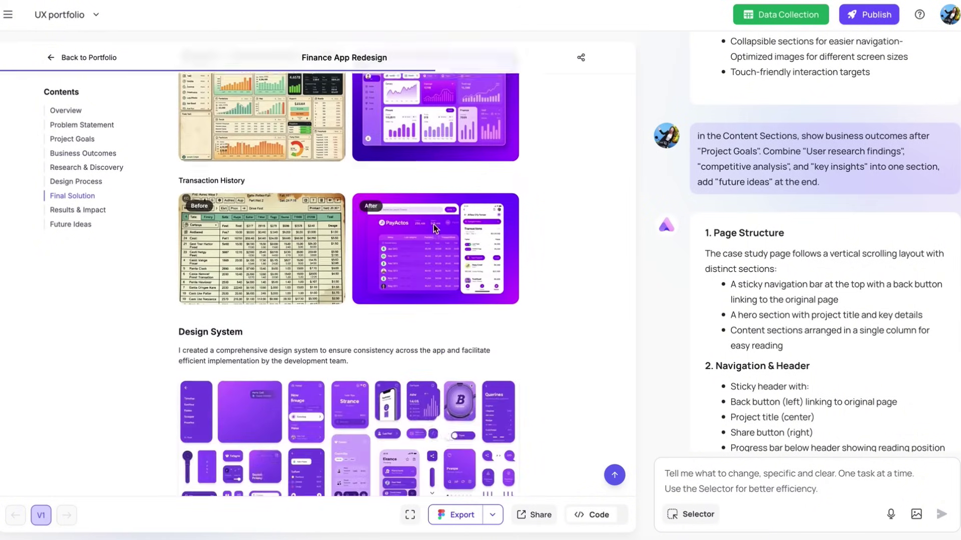
scroll(433, 223, "down", 9)
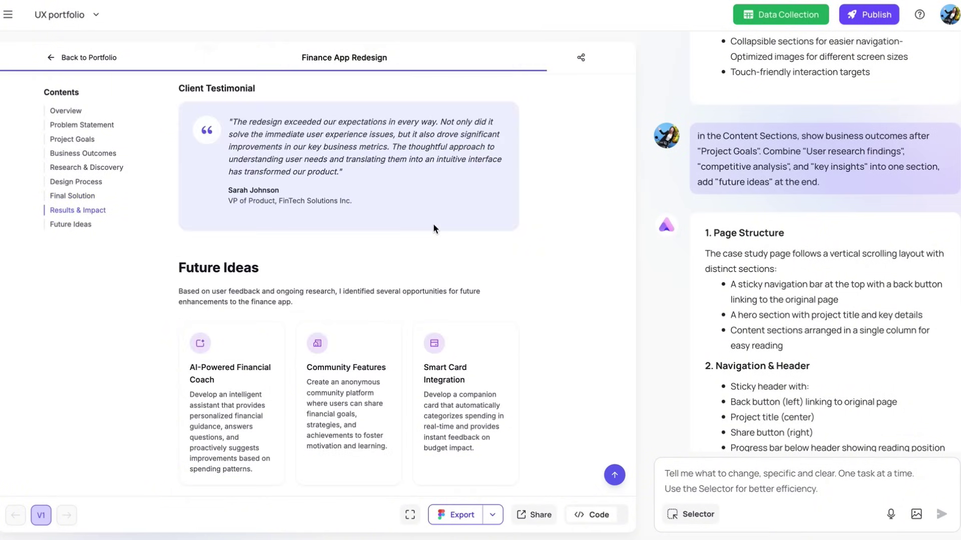
scroll(434, 224, "down", 2)
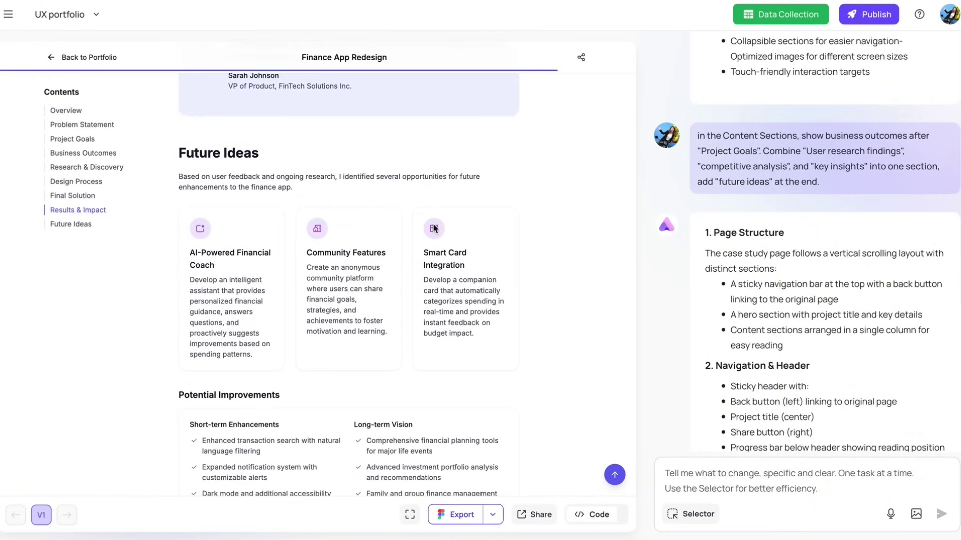
scroll(434, 228, "down", 2)
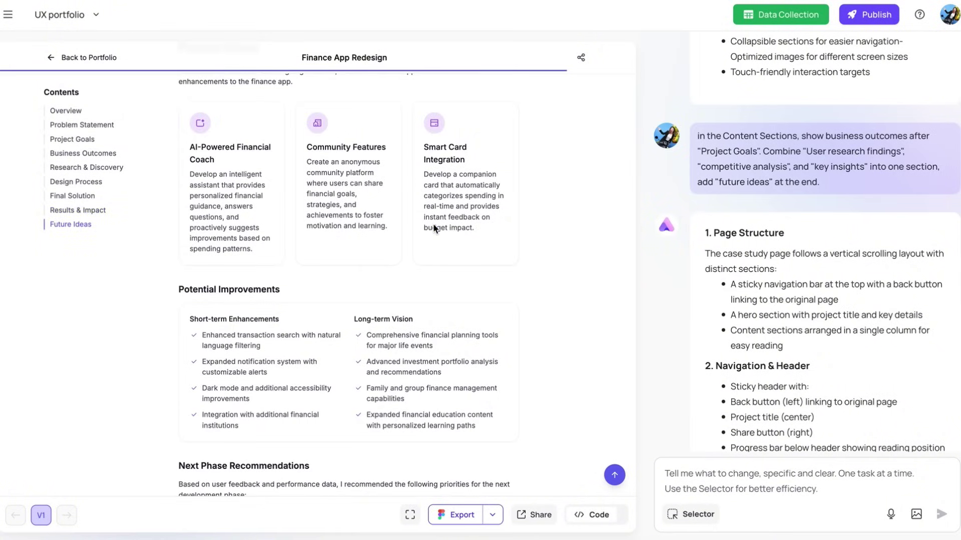
scroll(433, 228, "down", 3)
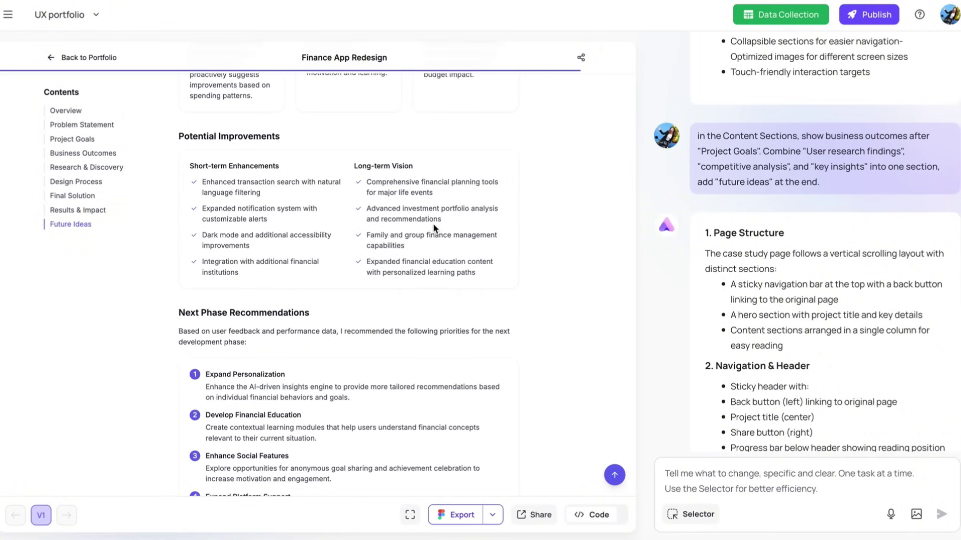
scroll(433, 228, "down", 3)
scroll(434, 228, "down", 4)
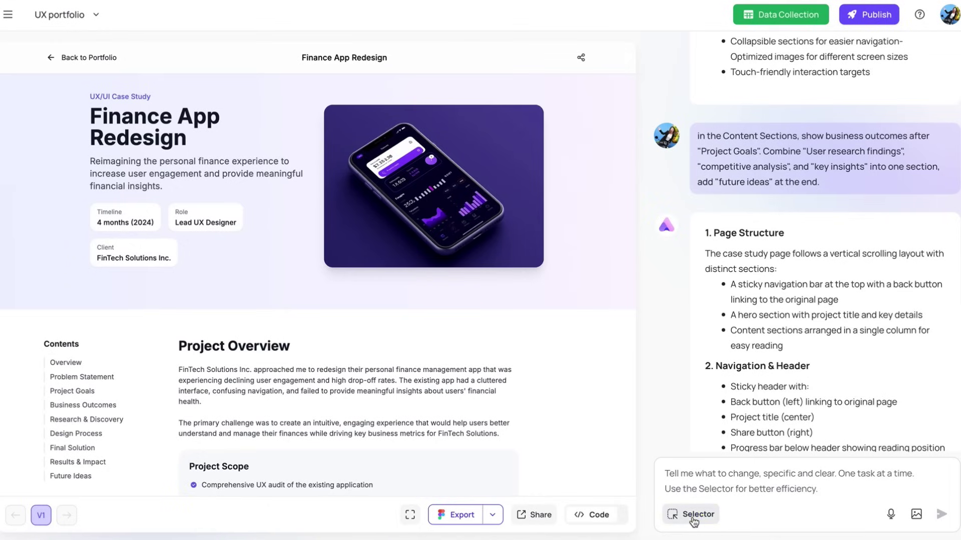
Return to the Minimalist-UX-Portfolio page from the pages sidebar.
left_click(693, 516)
left_click(693, 515)
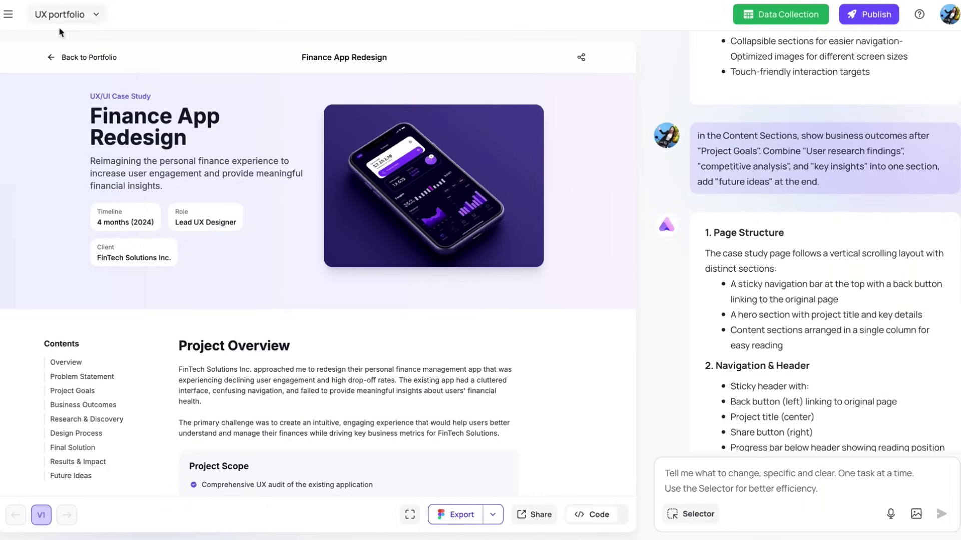
left_click(8, 15)
left_click(50, 136)
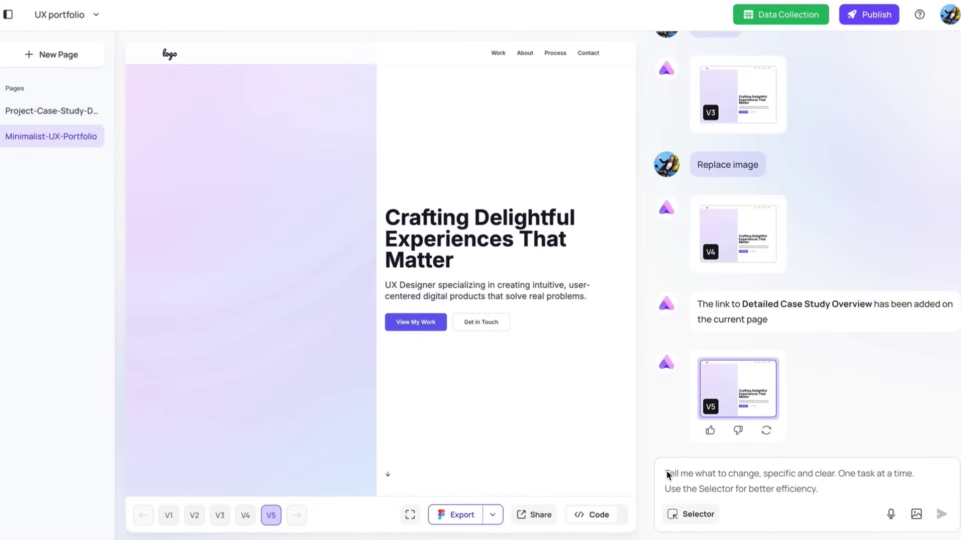
Select the hero background image and generate a pastel fluid-motion video from the prefilled prompt.
left_click(696, 518)
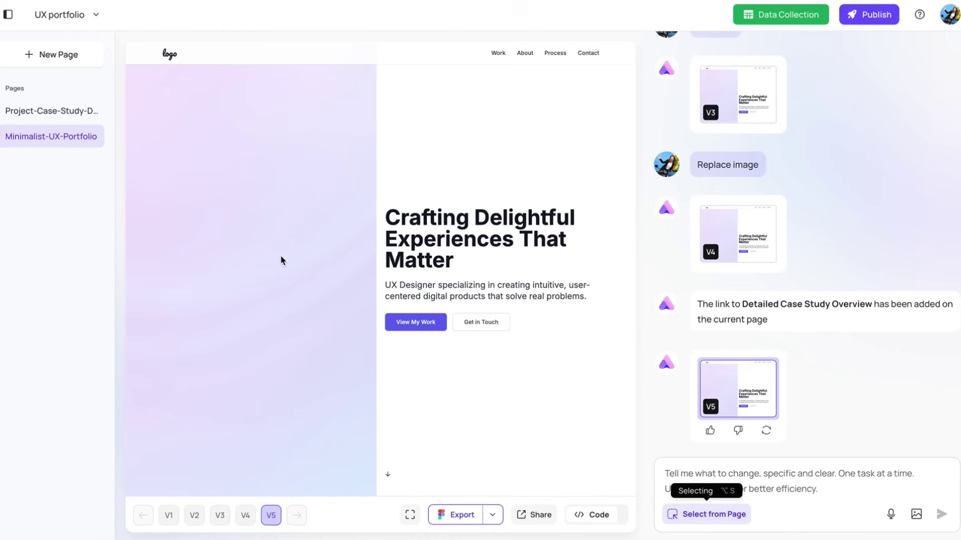
left_click(199, 202)
left_click(657, 289)
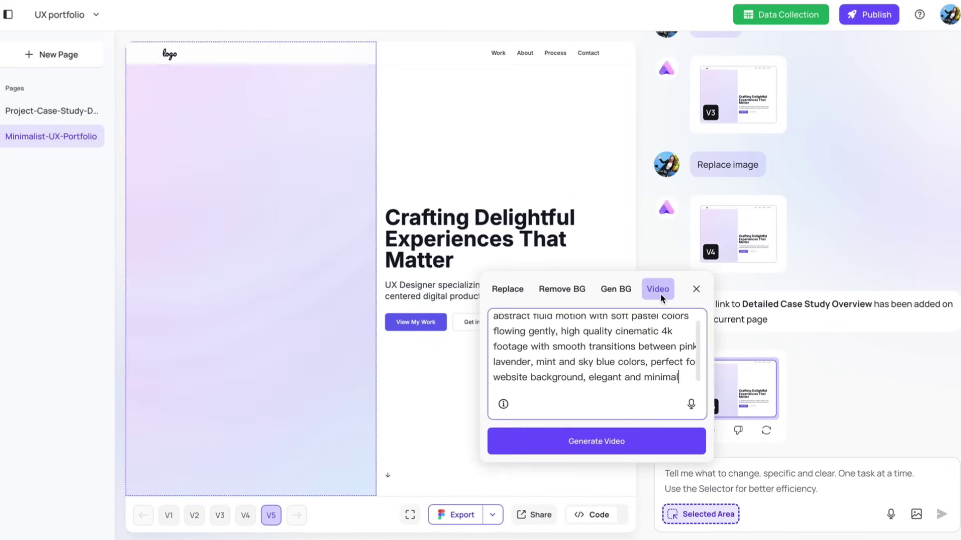
scroll(673, 350, "up", 1)
scroll(669, 340, "down", 1)
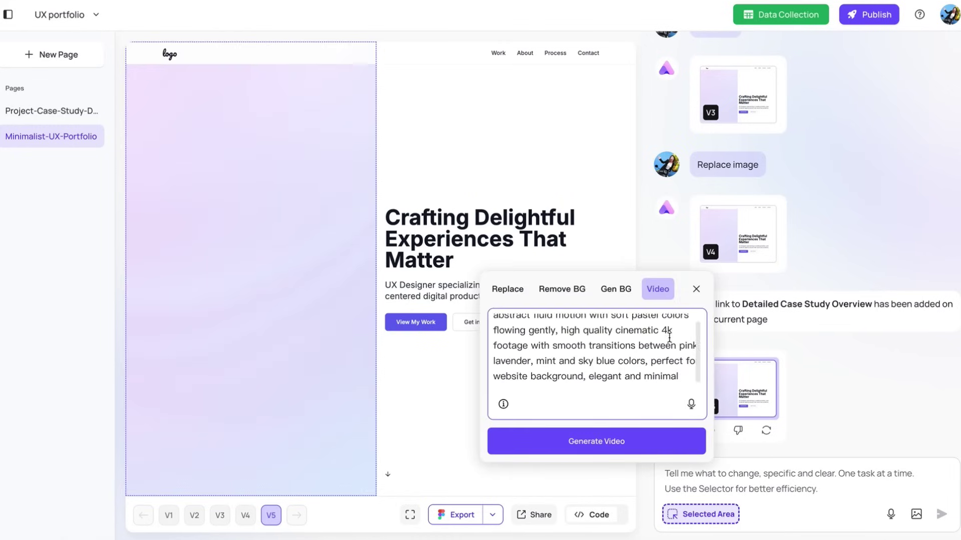
left_click(575, 446)
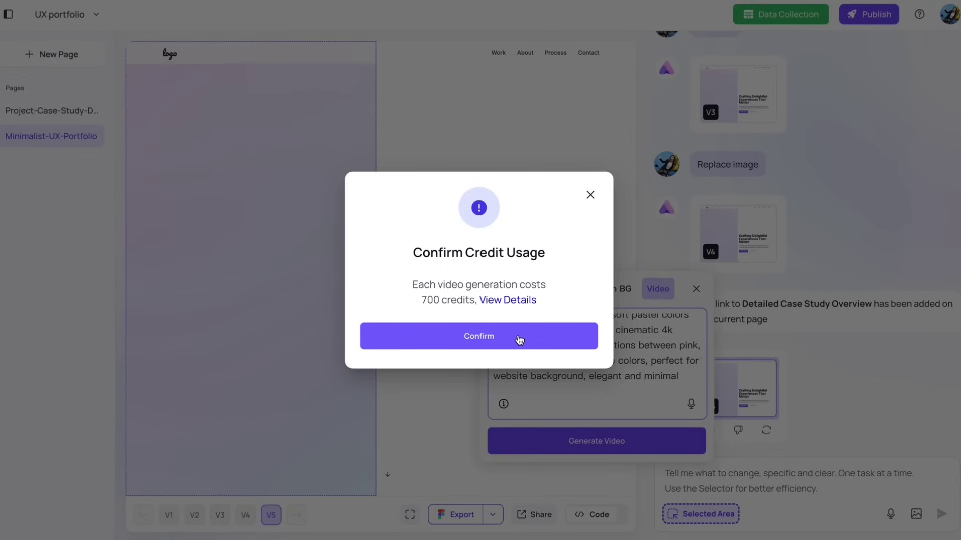
Confirm the 700-credit charge so the generated video fills the hero background.
left_click(518, 338)
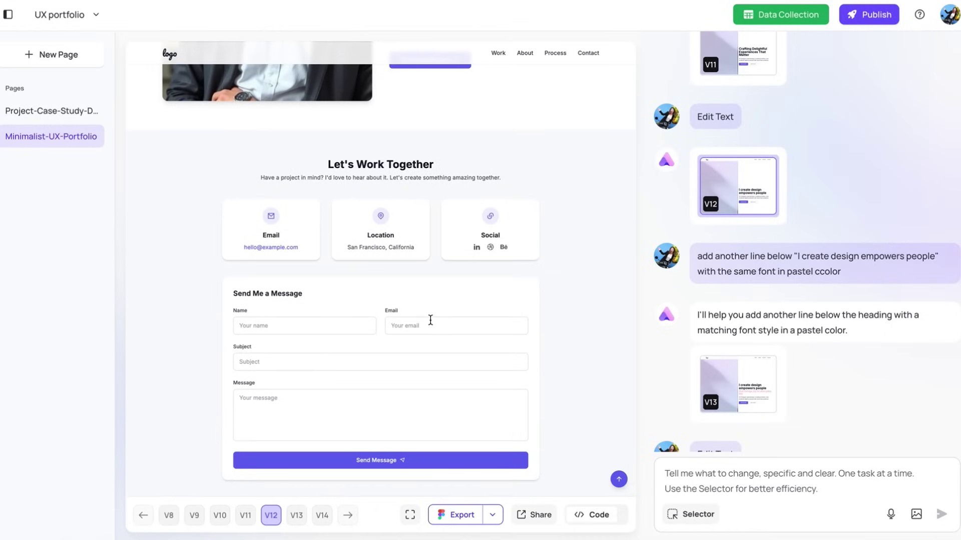
scroll(430, 320, "down", 1)
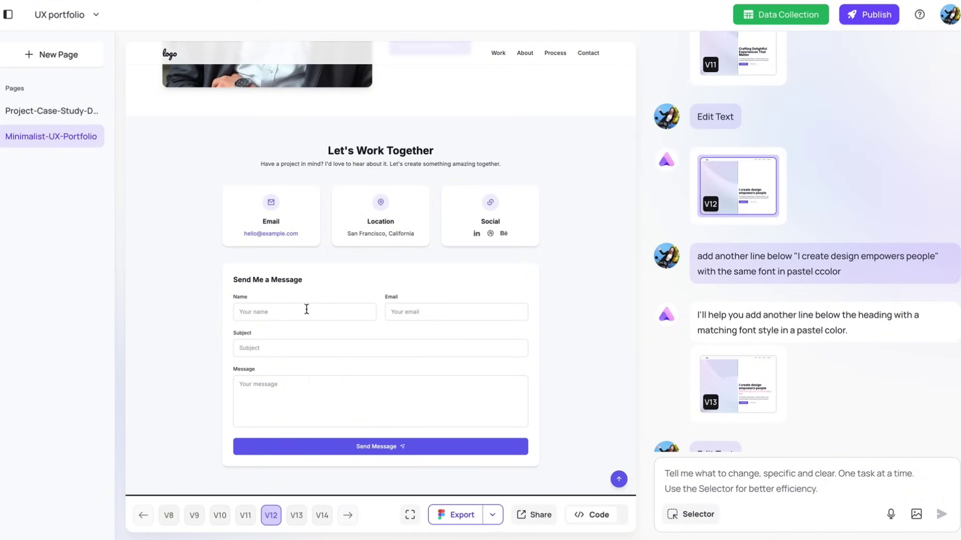
Make the Send Message button create a new data-collection form and save it.
left_click(296, 454)
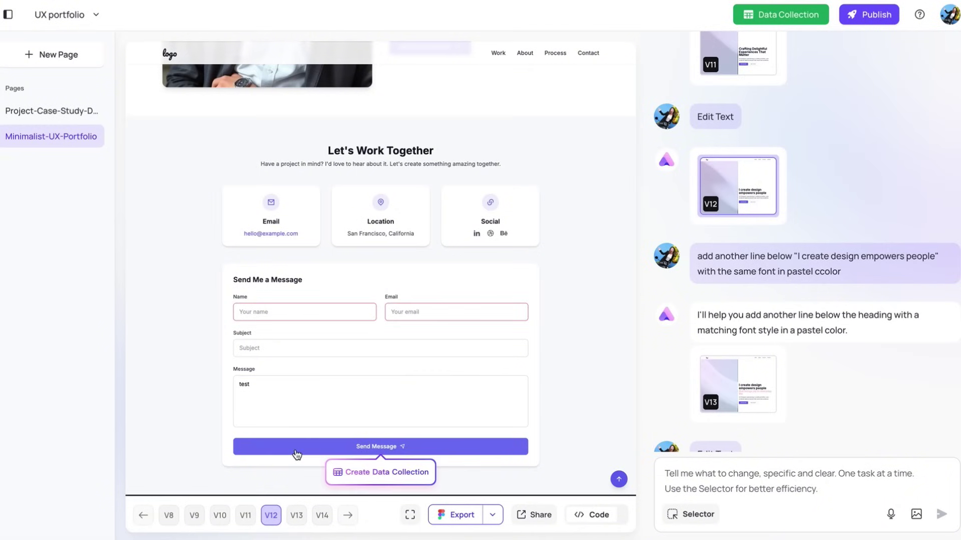
left_click(379, 481)
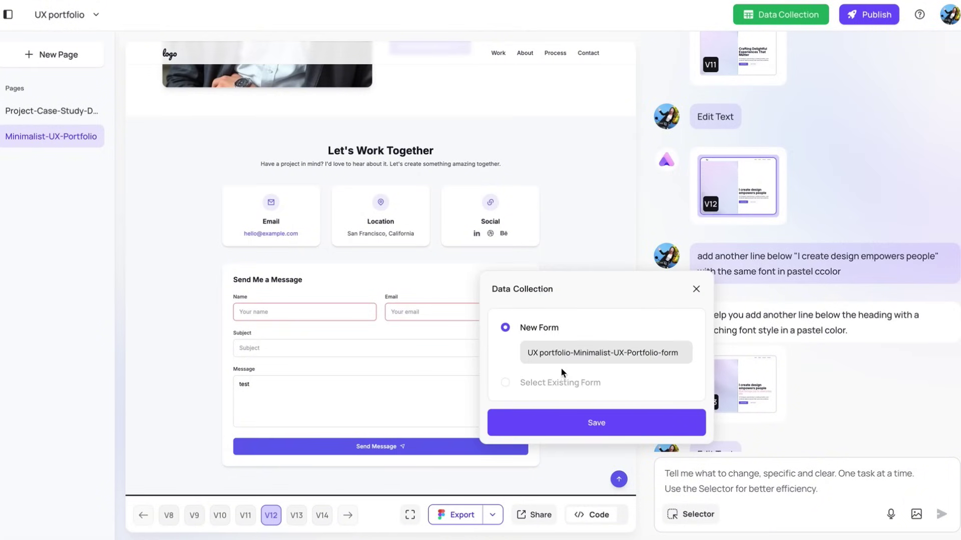
left_click(553, 426)
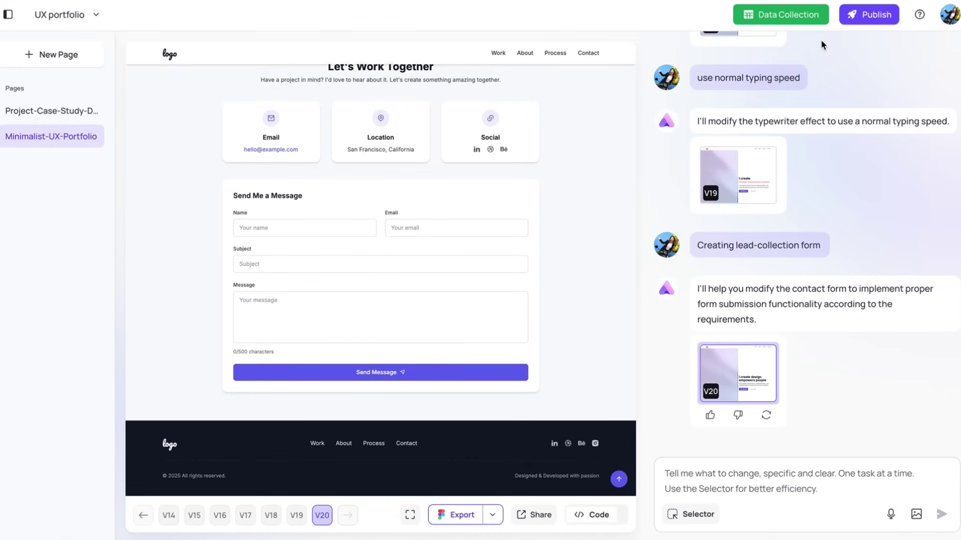
left_click(790, 17)
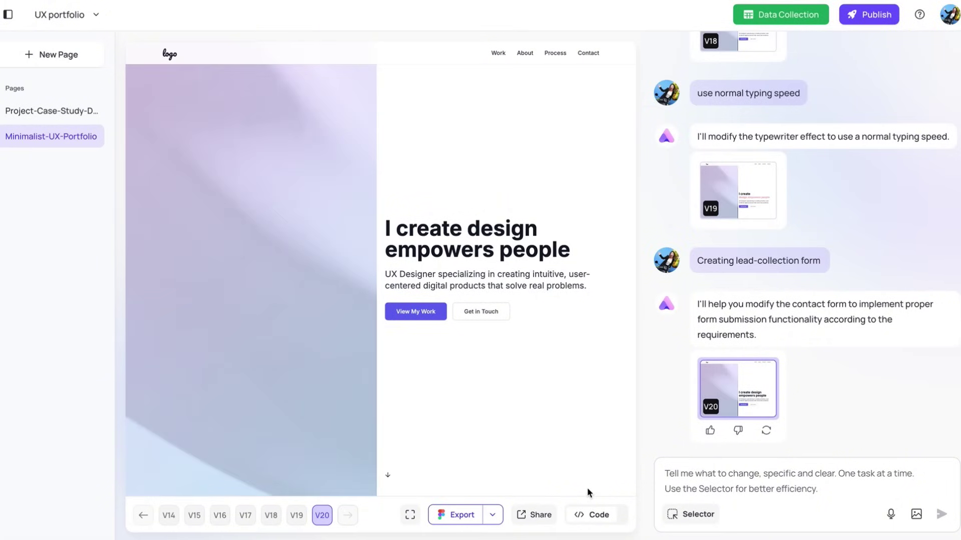
left_click(585, 520)
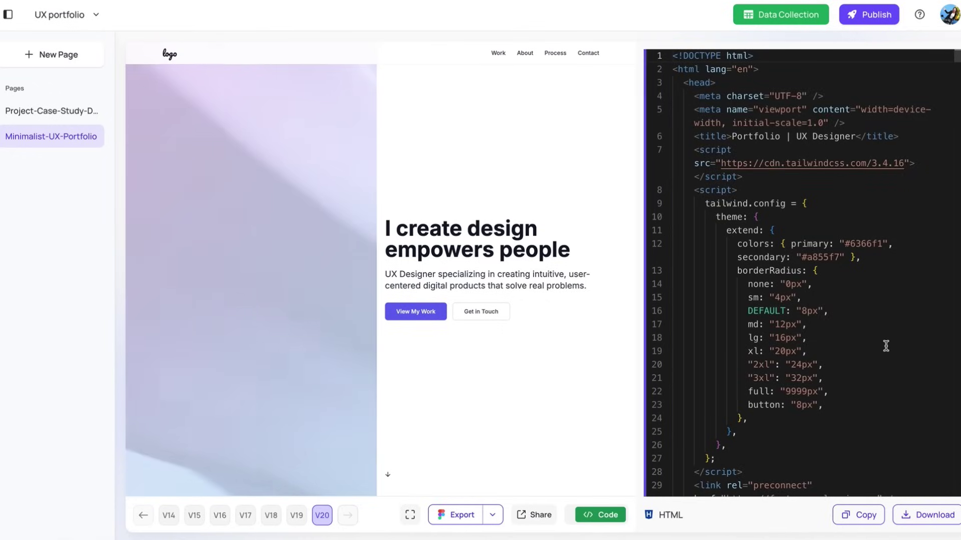
left_click(600, 515)
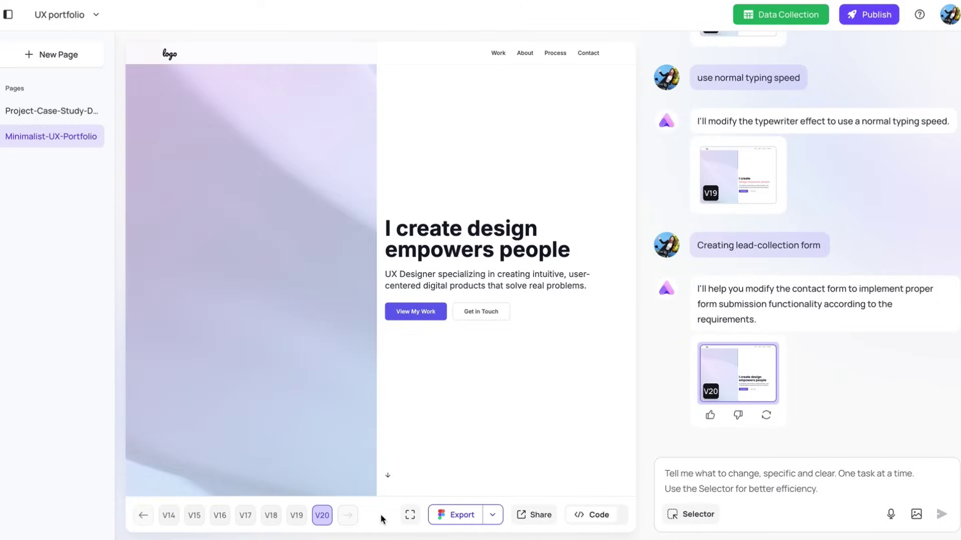
Open the V20 portfolio full screen and scroll down to the Selected Work grid.
left_click(412, 519)
scroll(728, 437, "down", 8)
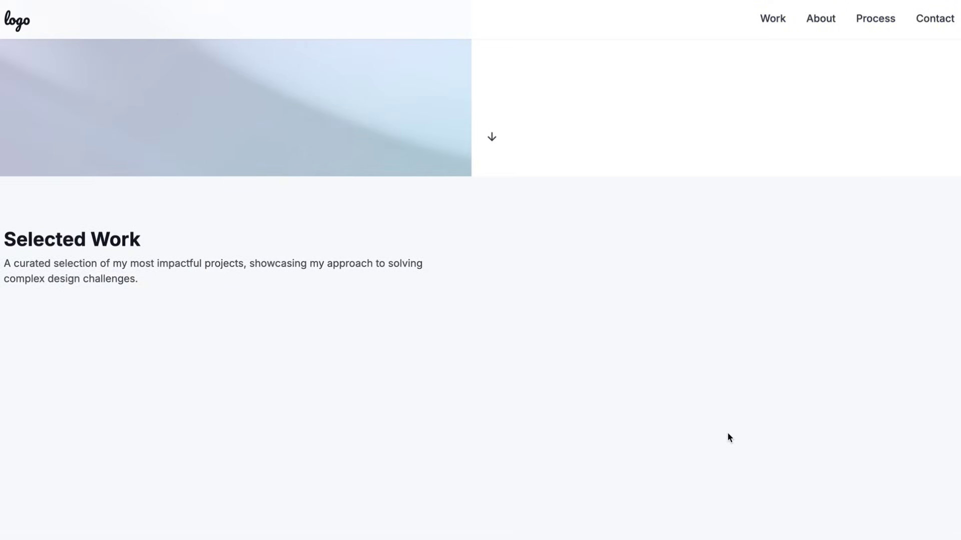
scroll(728, 437, "down", 3)
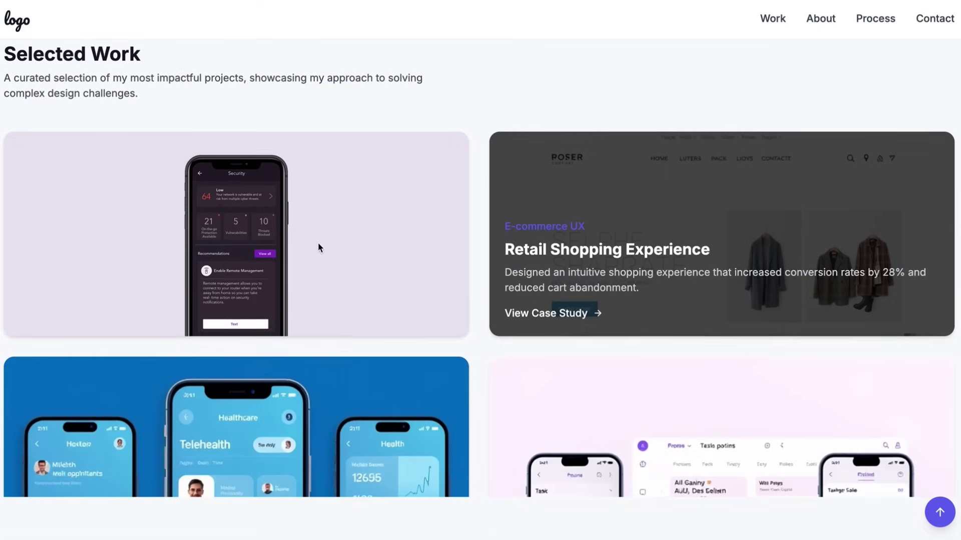